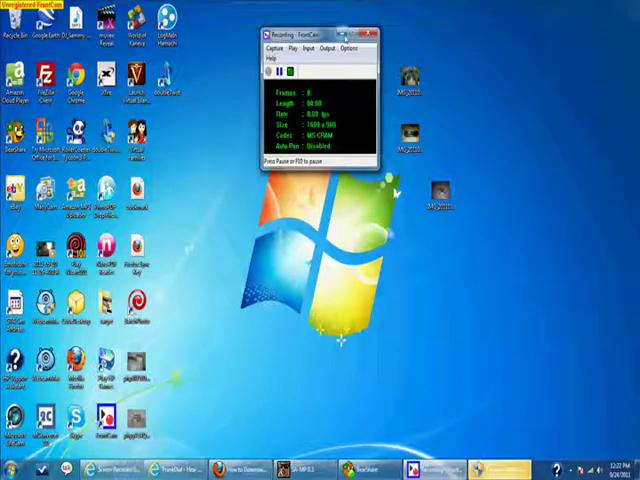
Minimize the BearShare window to reveal the Windows desktop.
left_click(344, 38)
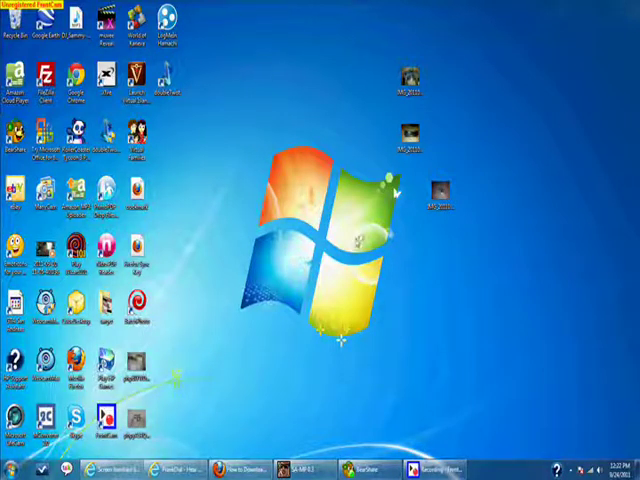
Launch doubleTwist from its desktop icon and maximize its window.
left_click(432, 469)
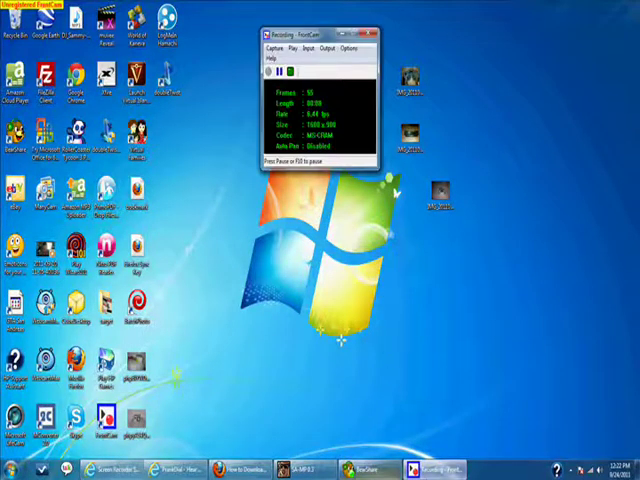
left_click(168, 82)
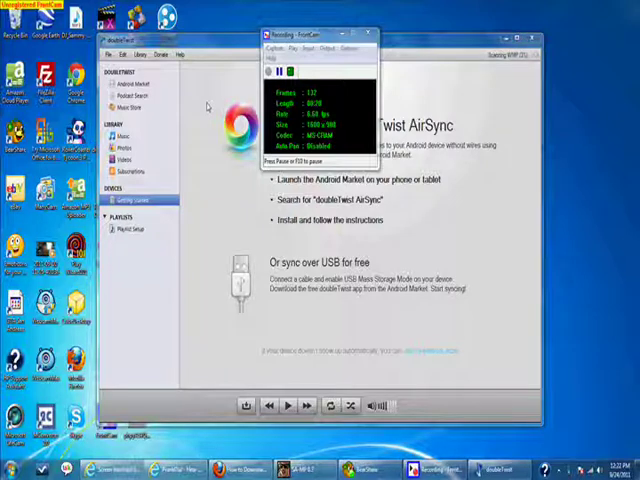
left_click(345, 40)
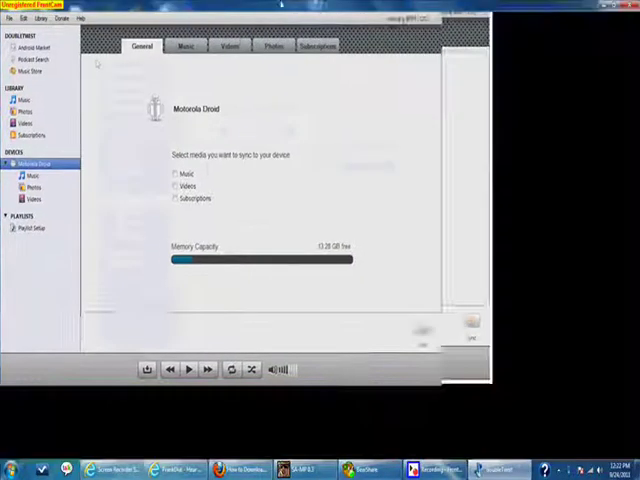
Maximize doubleTwist, look at its Android Market, then view the Music library's tracks.
double_click(321, 40)
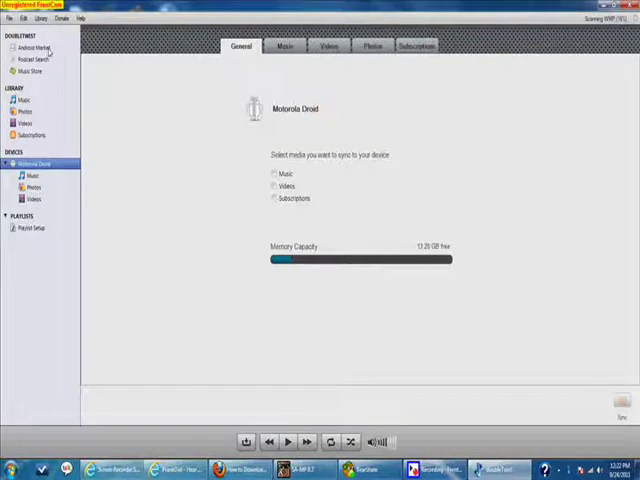
left_click(47, 50)
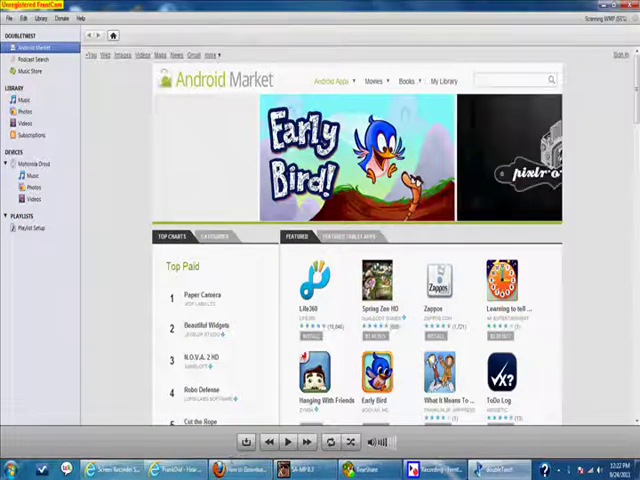
mouse_move(240, 469)
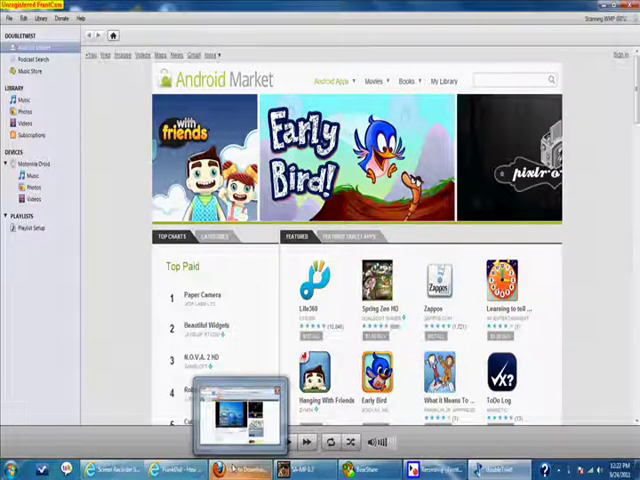
left_click(232, 466)
left_click(240, 415)
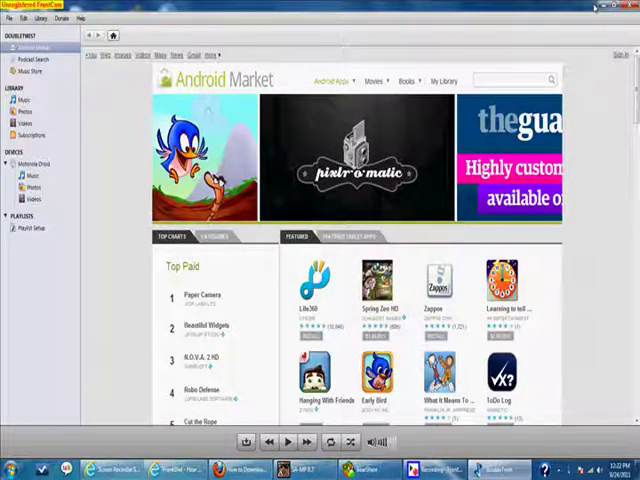
left_click(24, 100)
left_click(355, 469)
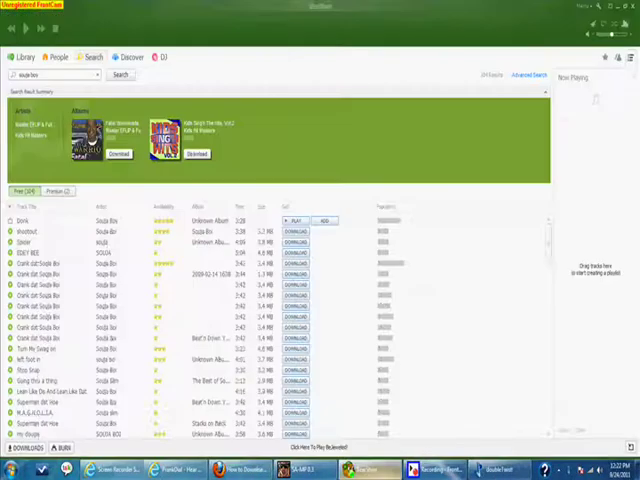
key("alt+Tab")
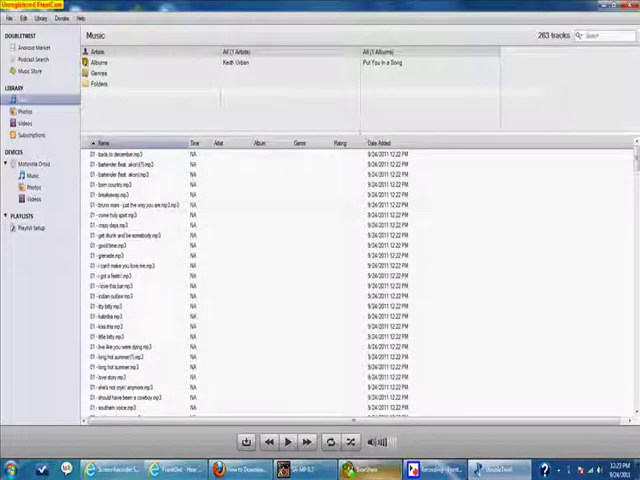
left_click(355, 469)
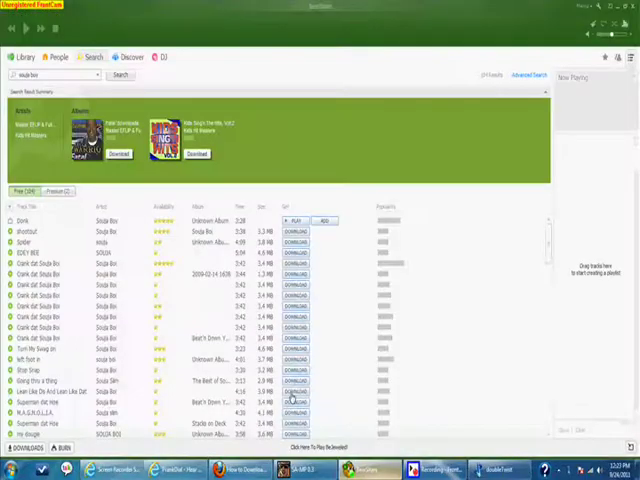
left_click(25, 57)
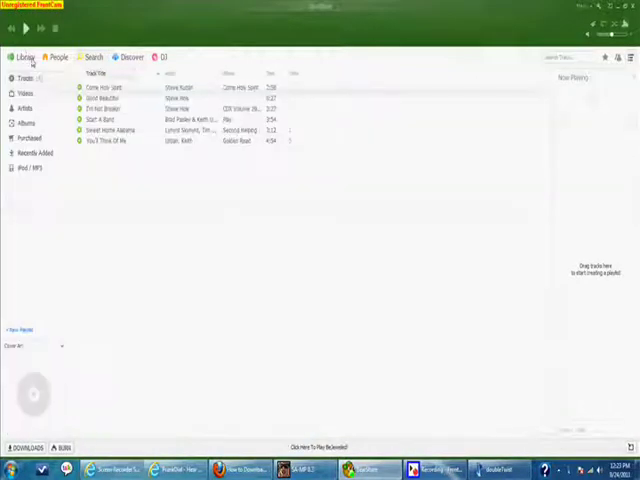
left_click(88, 57)
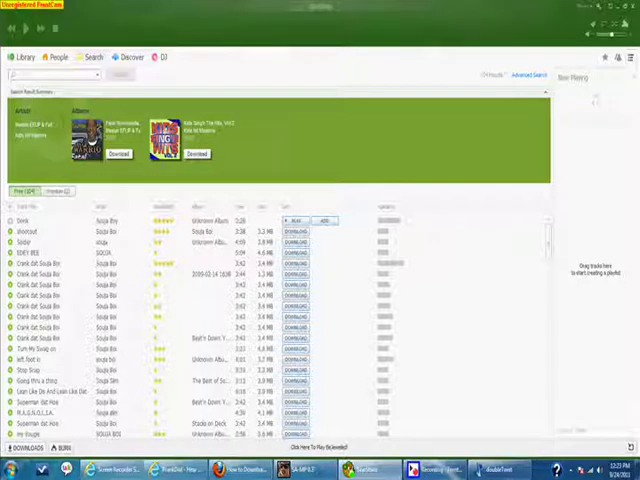
left_click(490, 469)
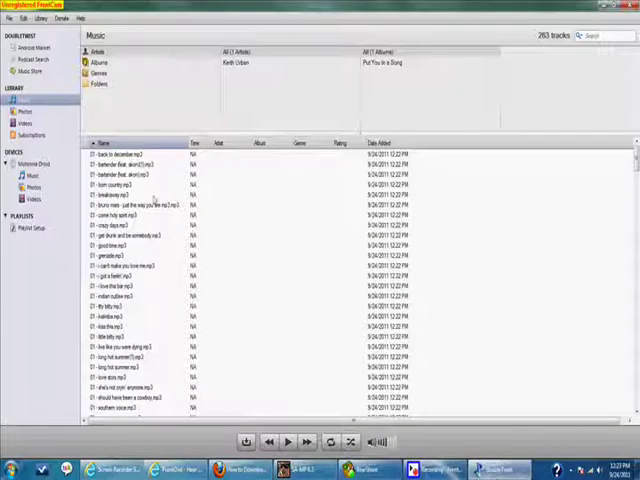
Review the Motorola Droid's Music, Photos and Subscriptions sync tabs, then return to BearShare.
left_click(34, 163)
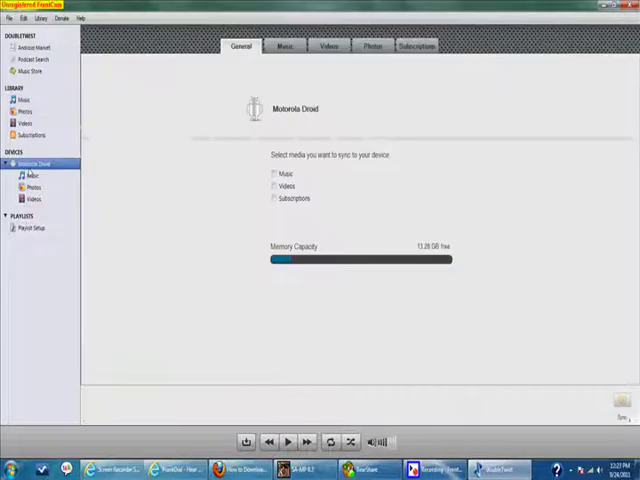
left_click(284, 47)
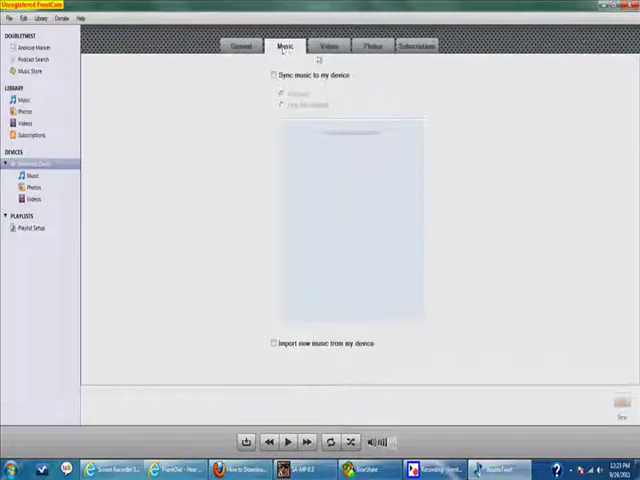
left_click(371, 47)
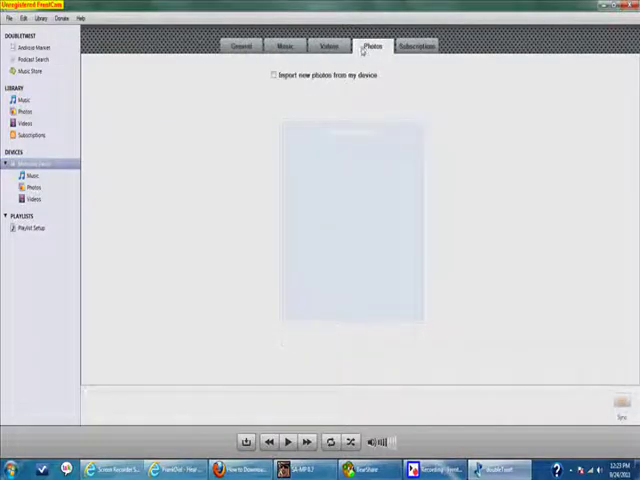
left_click(418, 47)
left_click(477, 469)
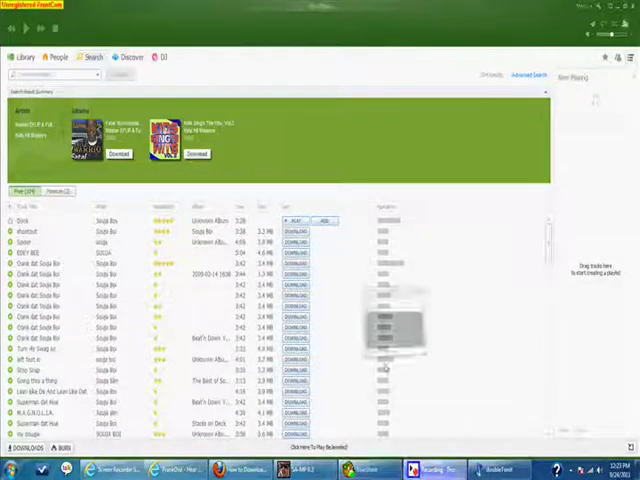
left_click(430, 469)
type("akon")
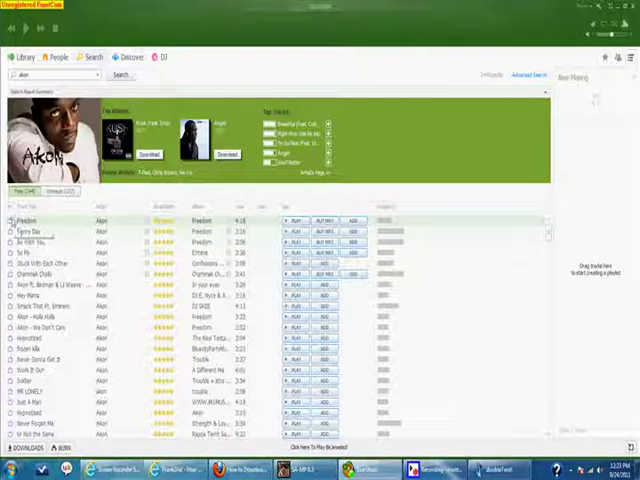
scroll(30, 243, "down", 3)
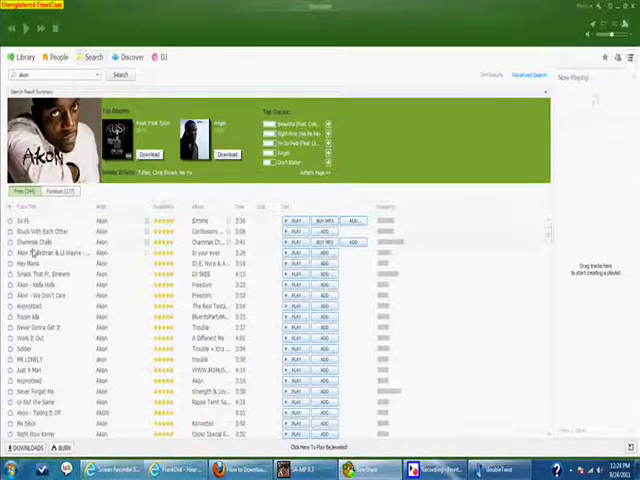
scroll(30, 255, "down", 2)
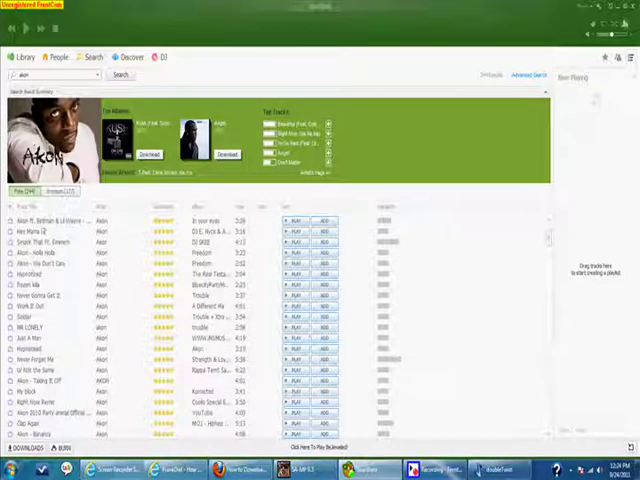
scroll(42, 240, "down", 3)
scroll(40, 255, "down", 3)
scroll(38, 270, "down", 3)
scroll(38, 280, "down", 3)
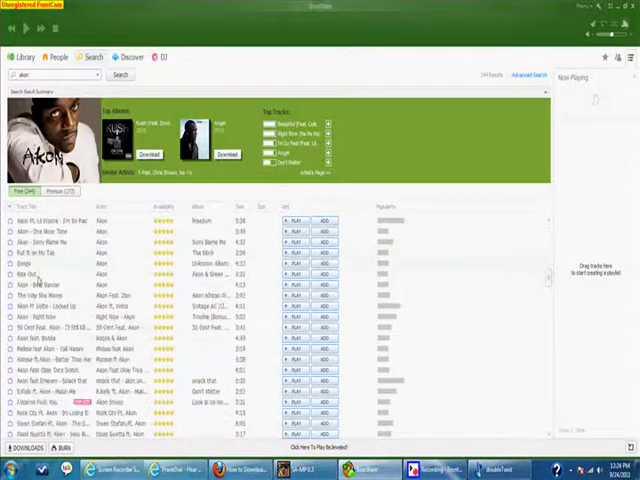
scroll(38, 280, "down", 3)
scroll(40, 295, "down", 3)
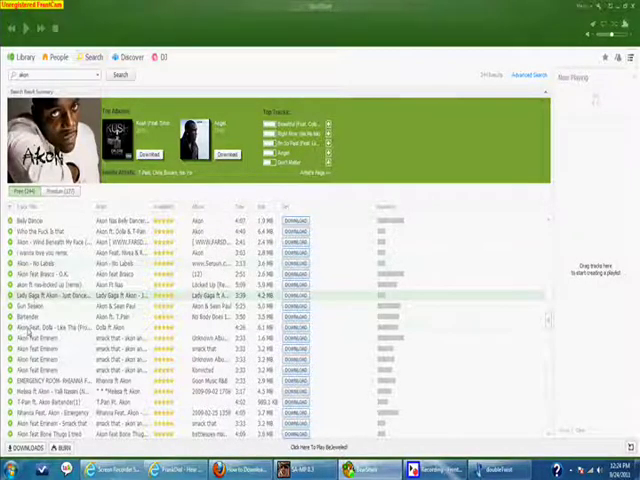
scroll(30, 340, "down", 3)
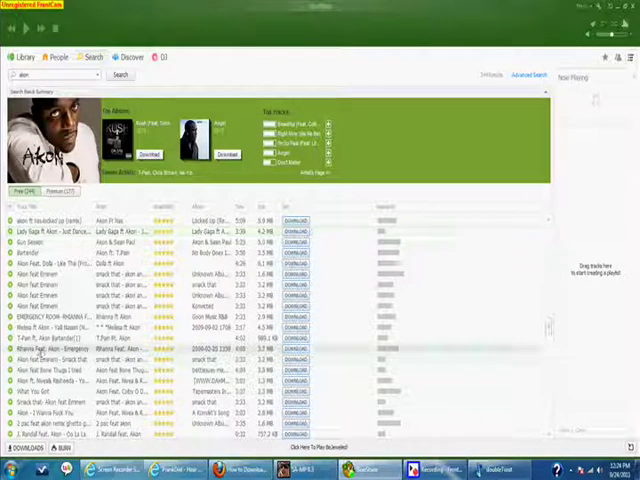
Download 'Rihanna feat. Akon – Emergency' from the Akon search results.
left_click(38, 348)
right_click(38, 349)
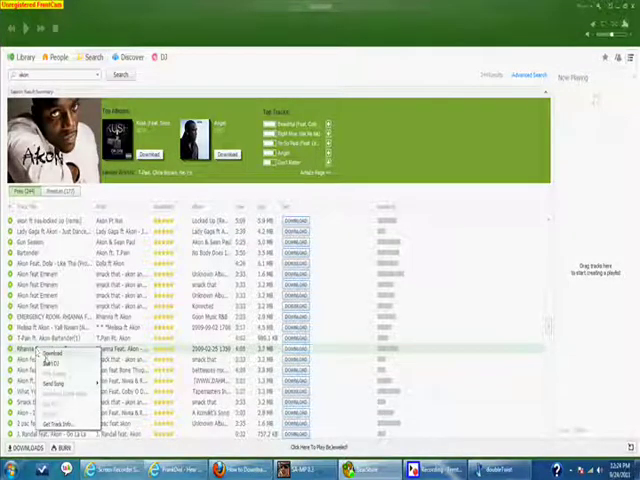
left_click(50, 355)
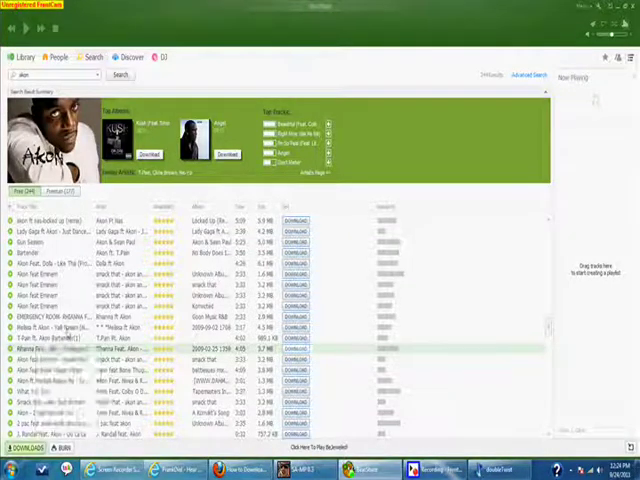
Check the active downloads and the library, then return to the Akon search results.
left_click(22, 447)
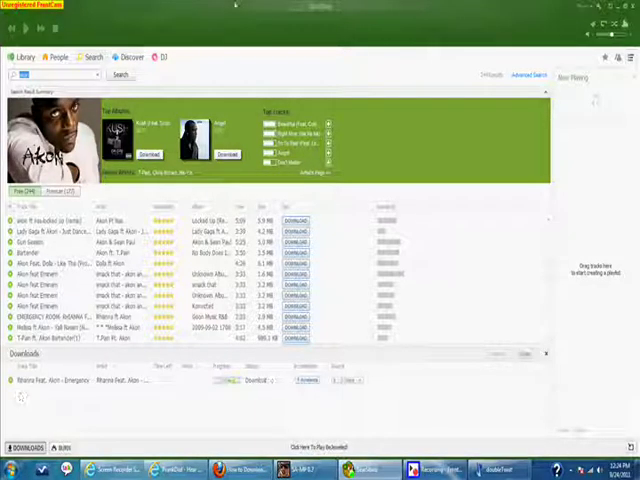
left_click(22, 57)
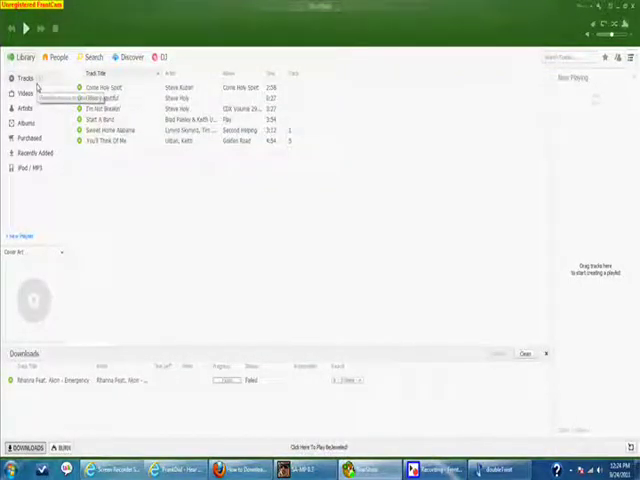
left_click(92, 57)
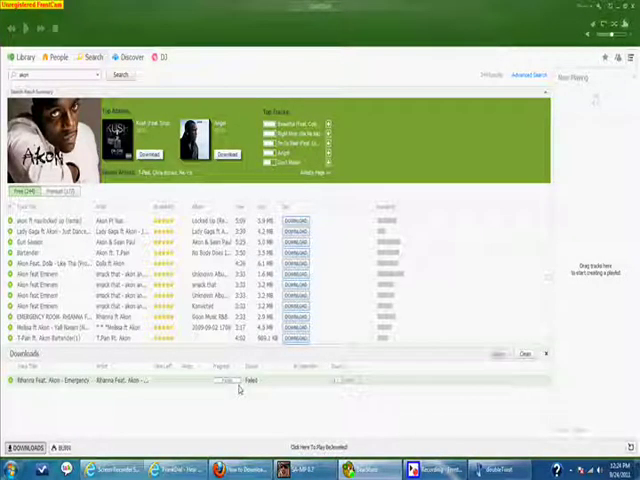
Select the failed Emergency download and start downloading 'What You Got'.
left_click(150, 380)
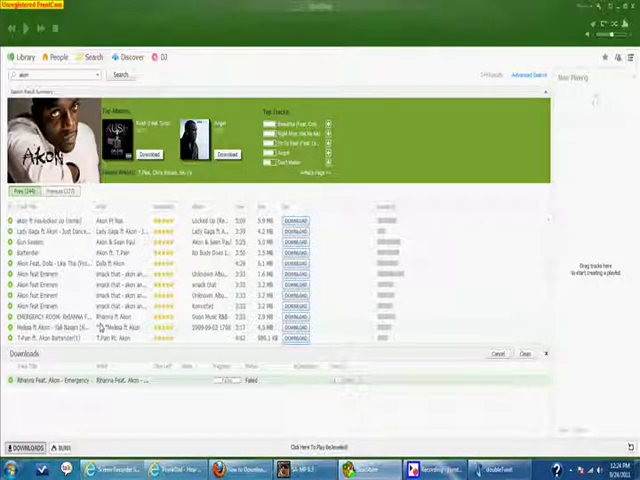
scroll(98, 305, "down", 1)
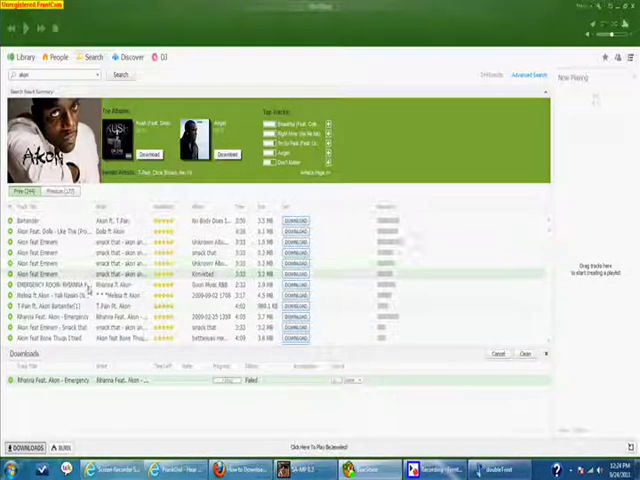
scroll(85, 308, "down", 1)
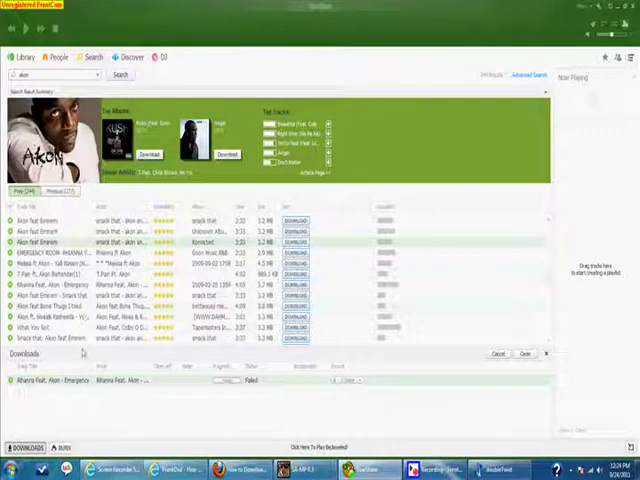
right_click(83, 337)
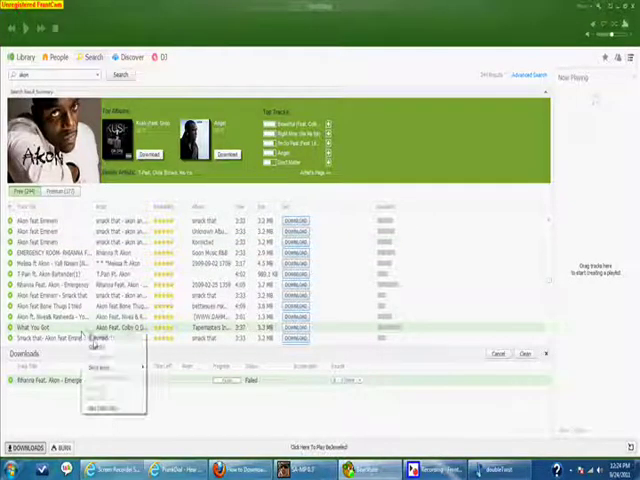
left_click(98, 339)
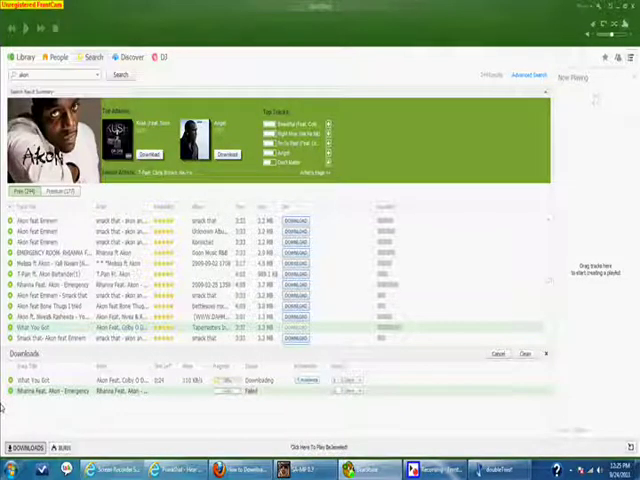
Clear the failed Emergency download from the downloads list.
left_click(526, 354)
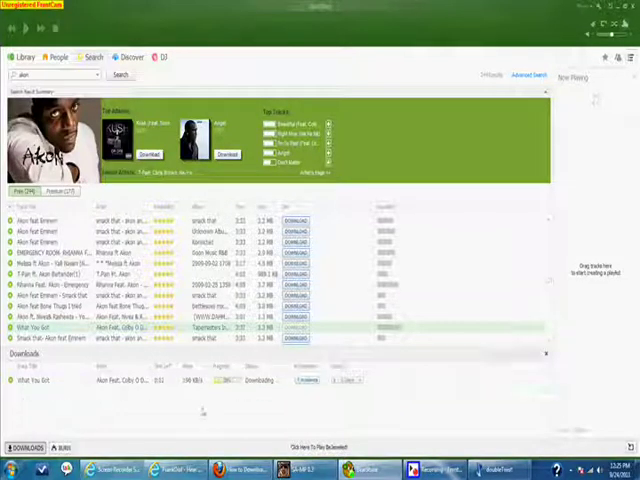
scroll(155, 306, "down", 3)
scroll(155, 306, "down", 2)
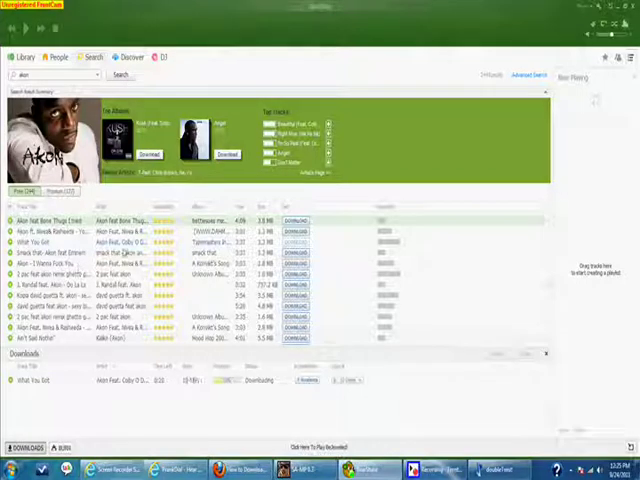
scroll(105, 340, "up", 3)
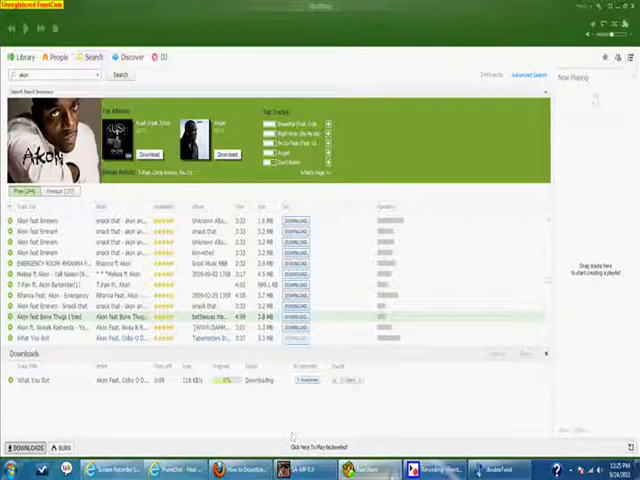
left_click(430, 469)
type("simple pl")
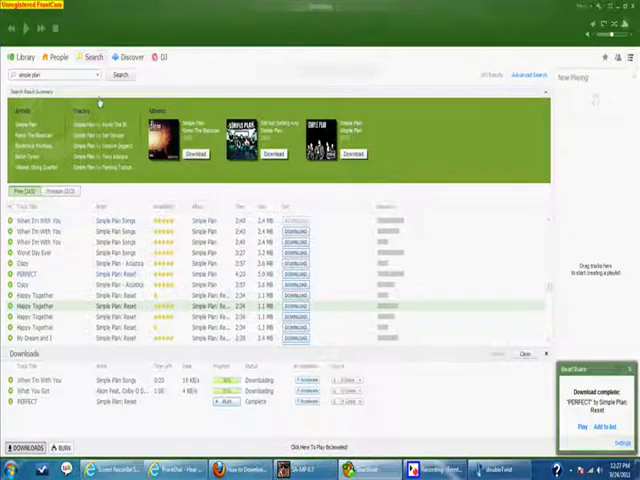
Play the downloaded 'PERFECT' song from the library's track list.
left_click(22, 58)
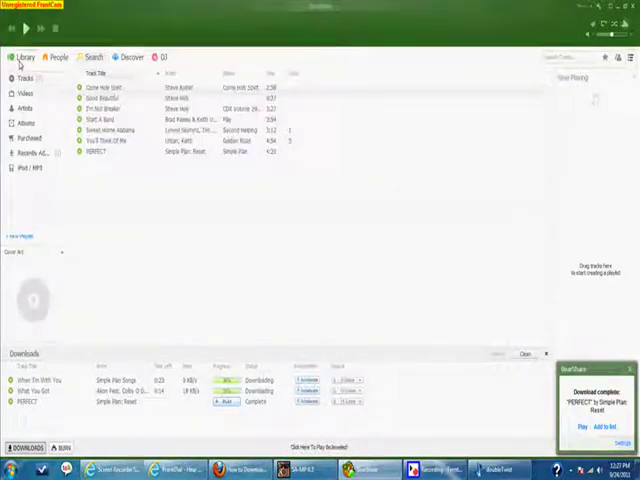
left_click(107, 152)
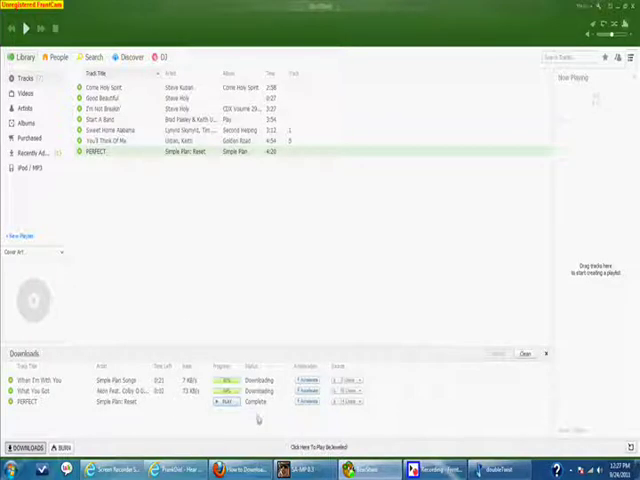
left_click(226, 402)
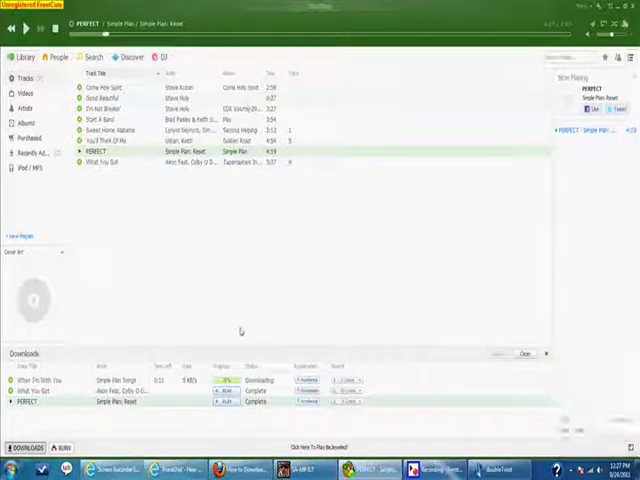
Play 'What You Got', then 'When I'm With You', and return to the desktop.
left_click(218, 402)
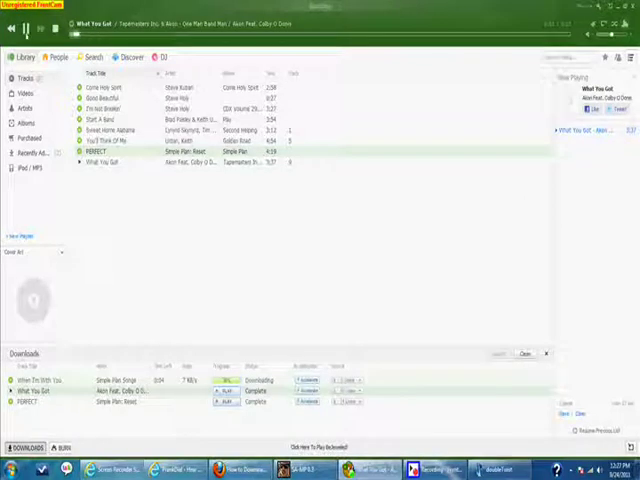
left_click(25, 28)
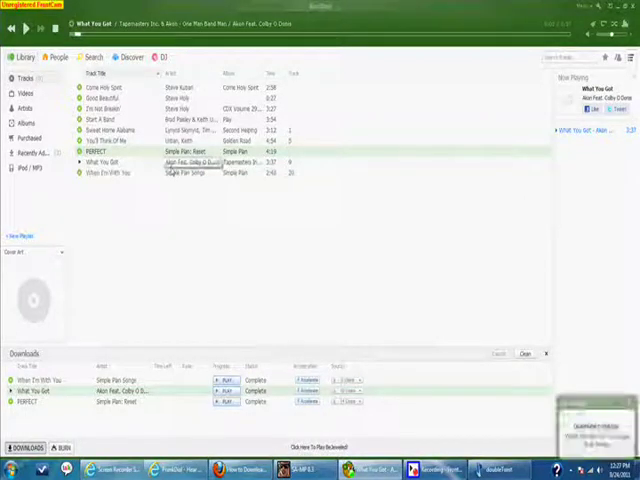
left_click(222, 381)
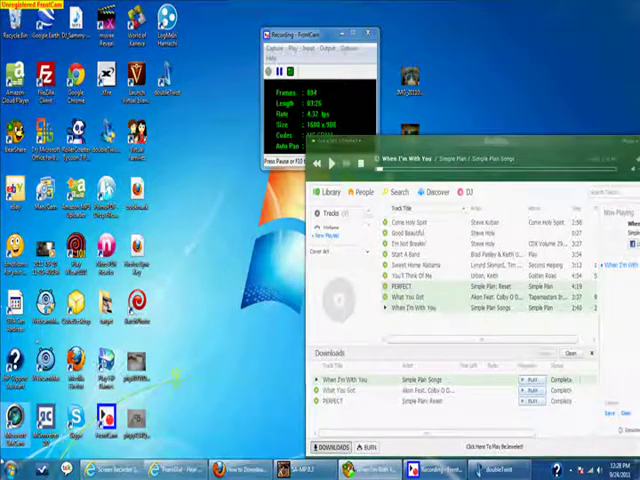
key("super")
key("Escape")
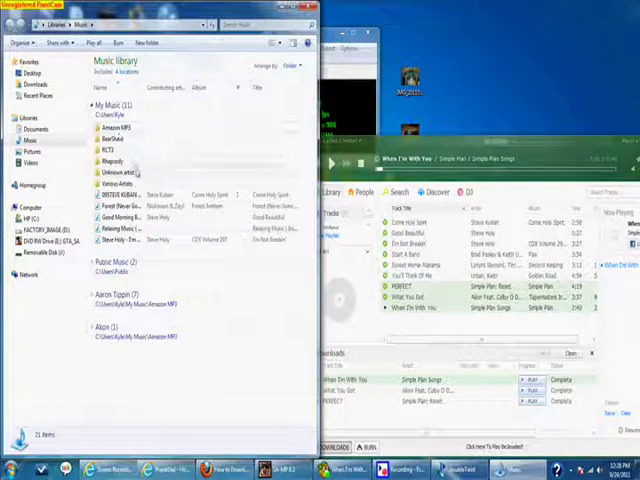
Try making and deleting a Music library folder, then browse the BearShare download folders.
left_click(147, 43)
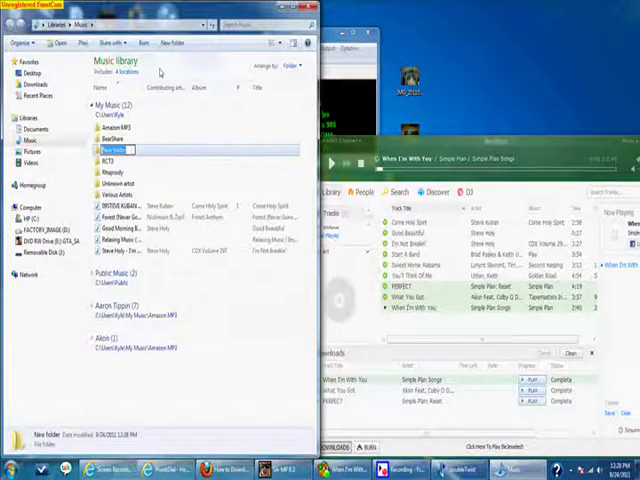
type("New")
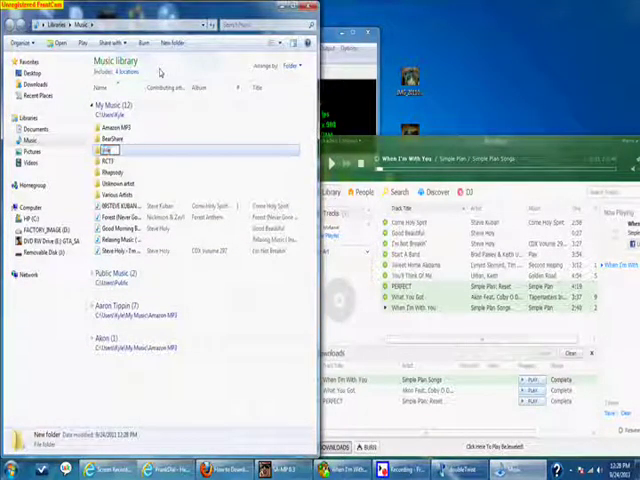
key("Delete")
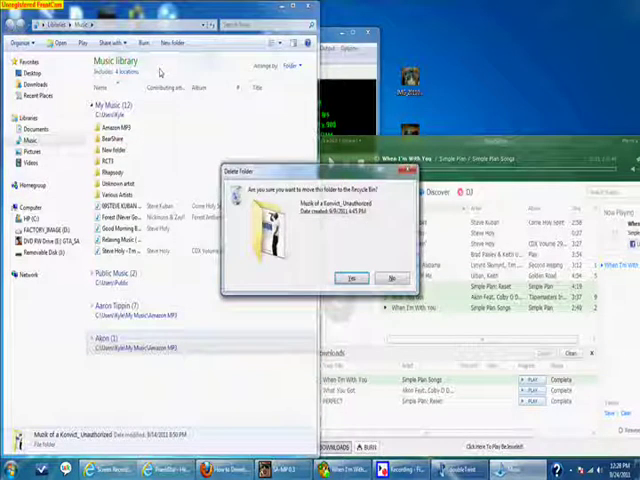
left_click(393, 278)
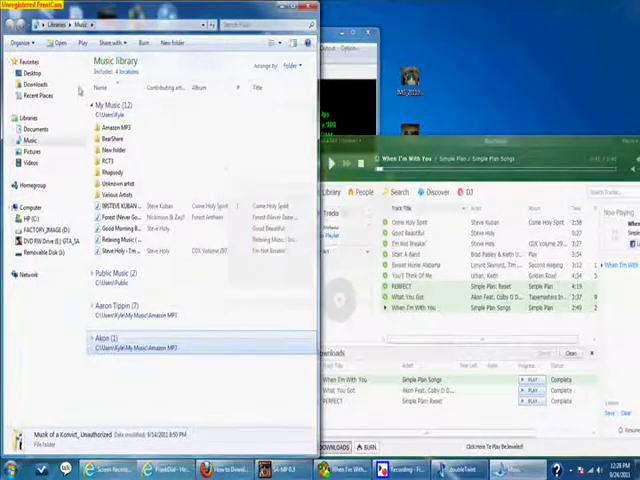
double_click(118, 139)
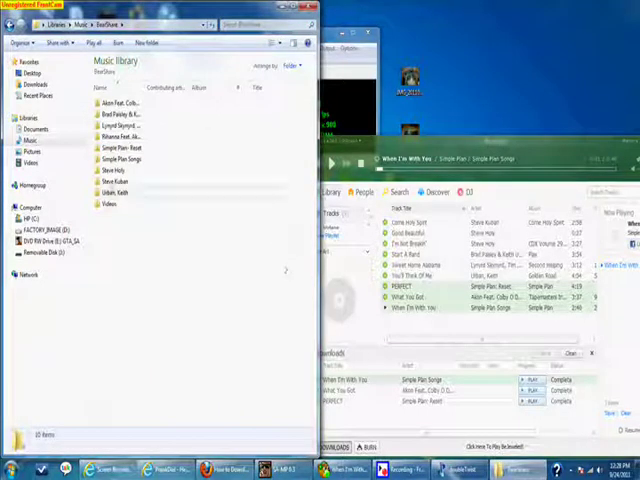
double_click(118, 103)
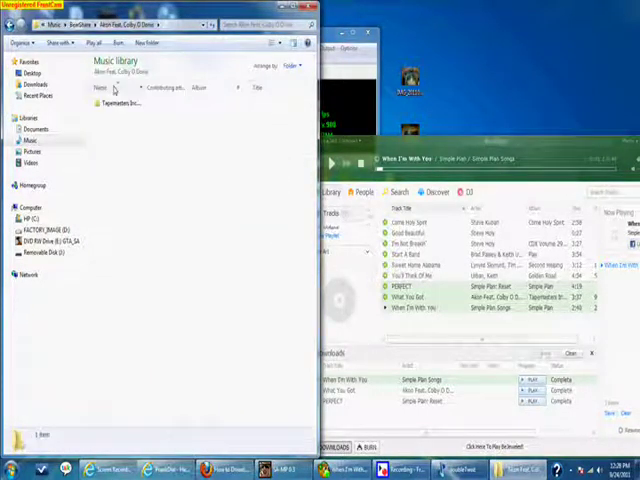
key("BackSpace")
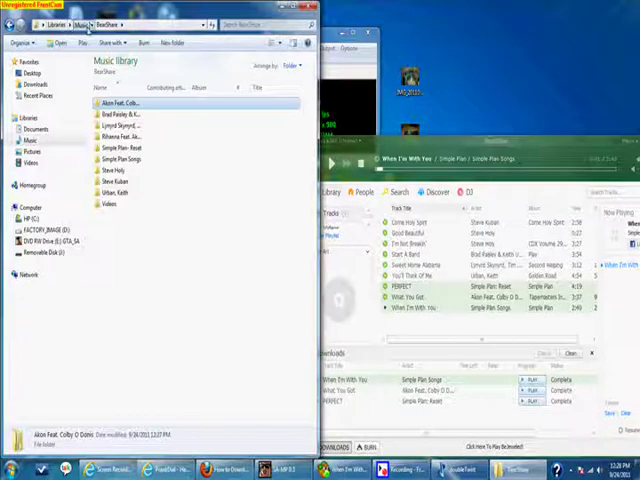
left_click(78, 24)
Create a 'bearshare library' folder in Music and copy the BearShare songs into it.
left_click(172, 43)
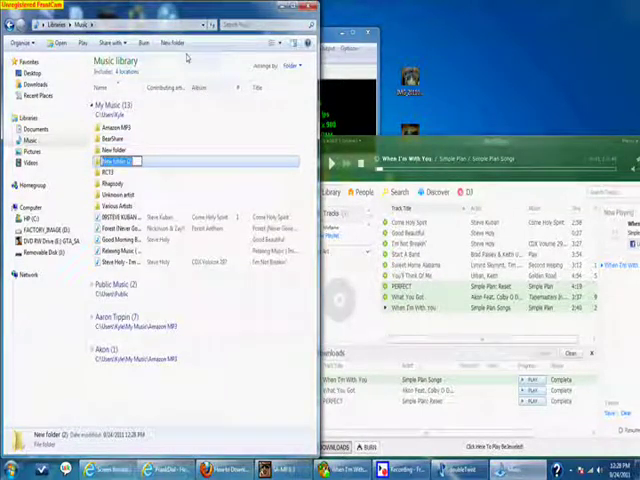
type("bearshare mus")
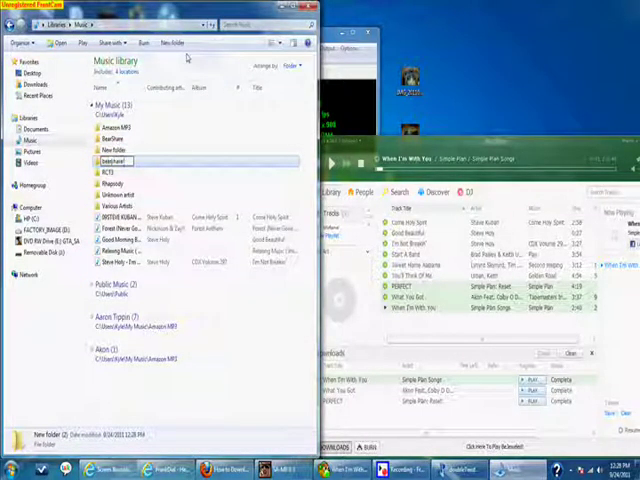
key("Return")
key("Return")
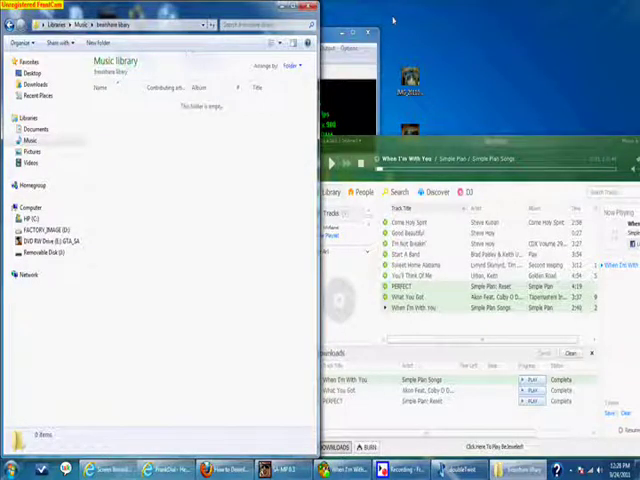
left_click_drag(491, 308, 231, 200)
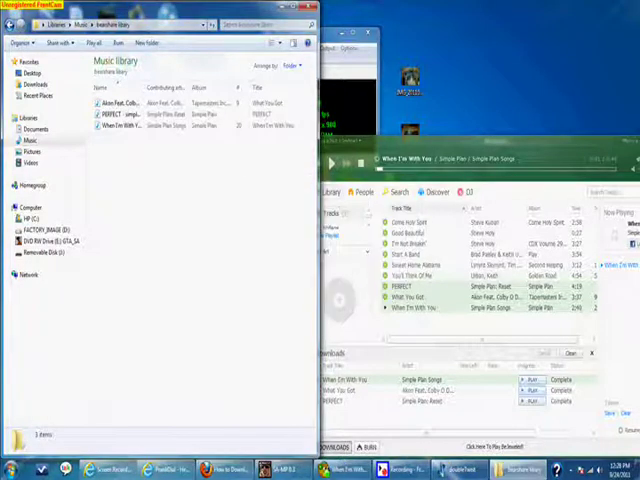
left_click(455, 468)
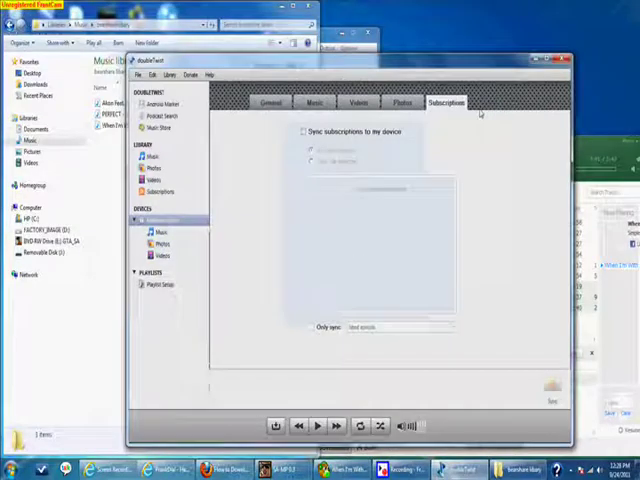
Snap doubleTwist to the right half and the music folder to the left half.
left_click_drag(300, 60, 635, 200)
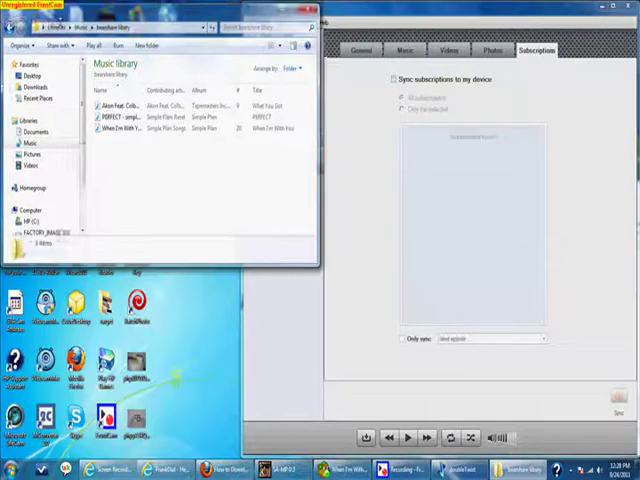
left_click_drag(120, 24, 2, 120)
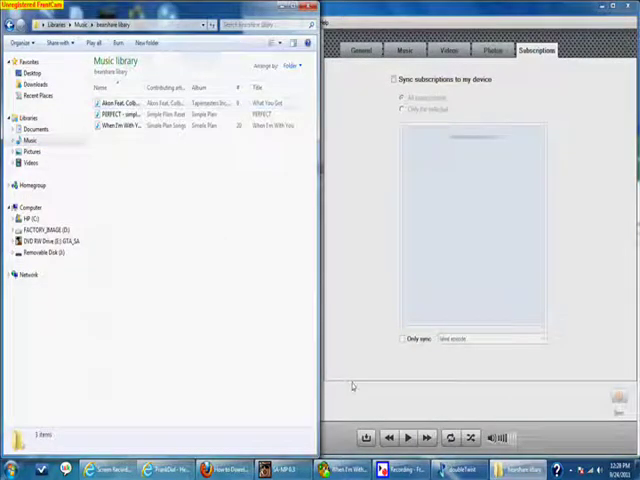
left_click(392, 470)
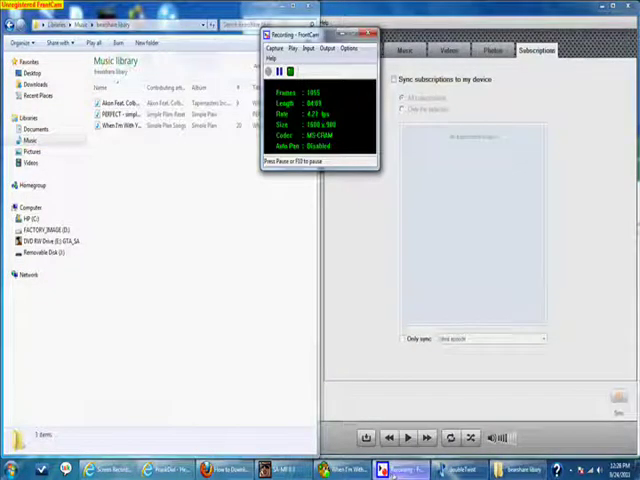
left_click(392, 470)
left_click(392, 470)
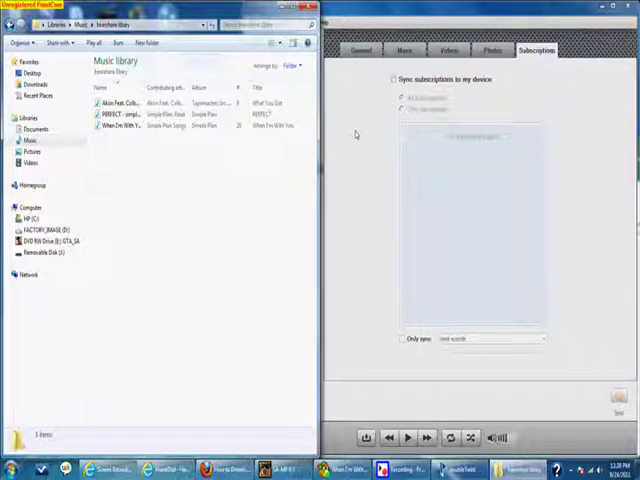
Show the Motorola Droid's music sync settings and select the three songs in the folder.
left_click(356, 134)
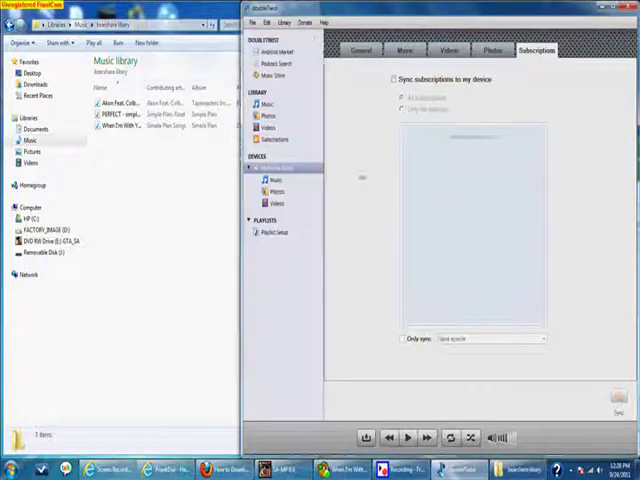
left_click(277, 176)
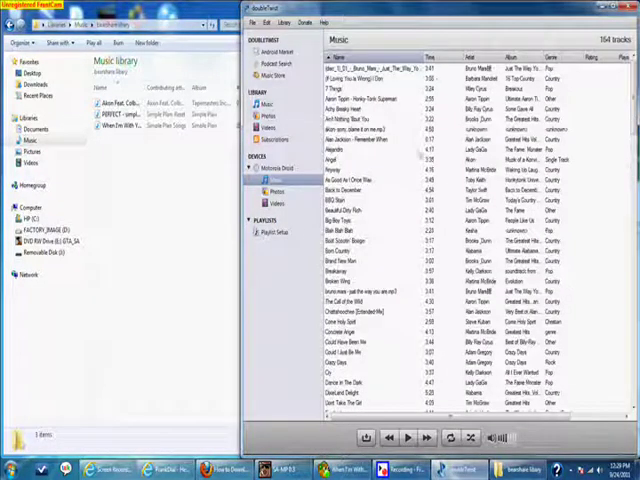
left_click(285, 167)
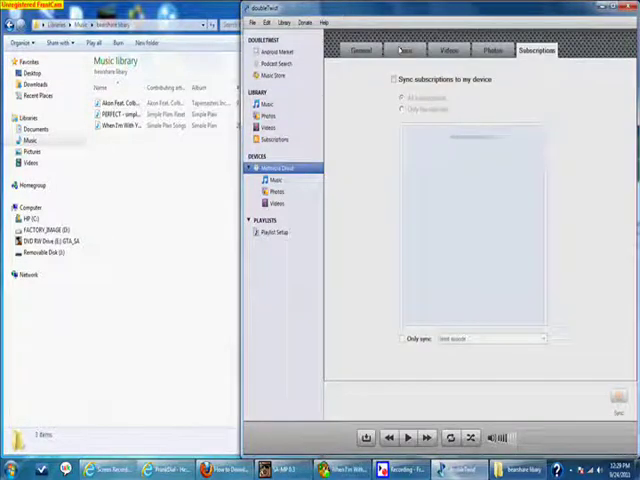
left_click(404, 51)
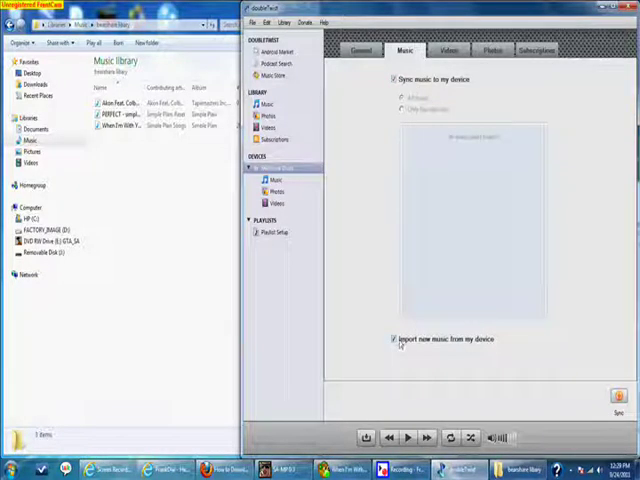
left_click_drag(182, 254, 96, 100)
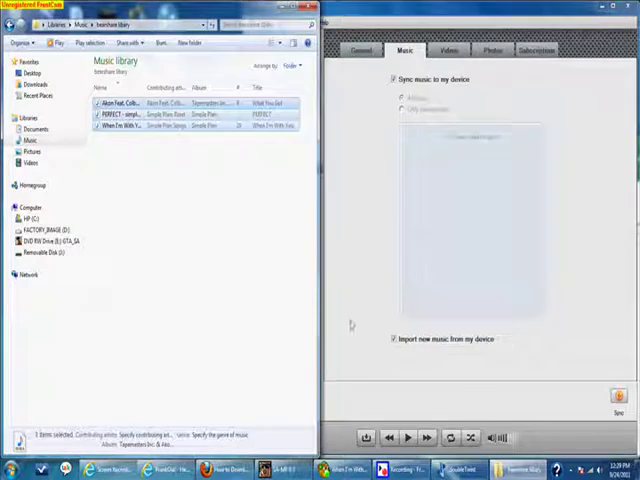
Drag the three BearShare songs from Explorer onto the Motorola Droid's music list, then reopen its sync page.
left_click(389, 284)
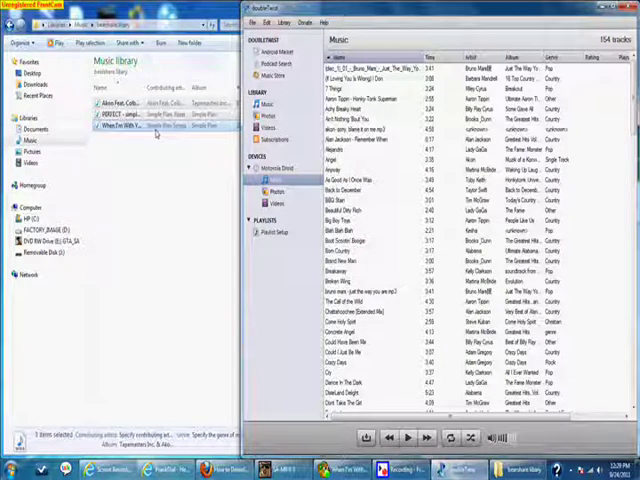
left_click_drag(160, 131, 230, 102)
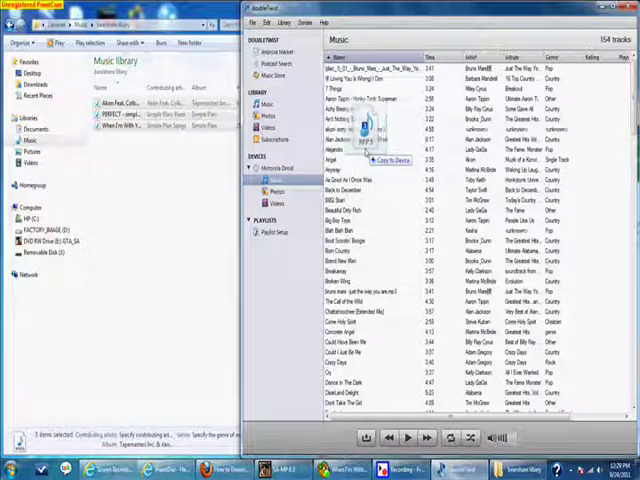
left_click_drag(230, 102, 368, 138)
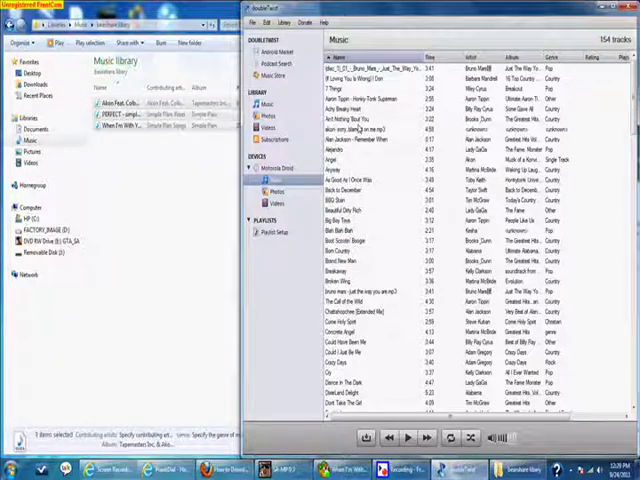
left_click_drag(357, 128, 375, 168)
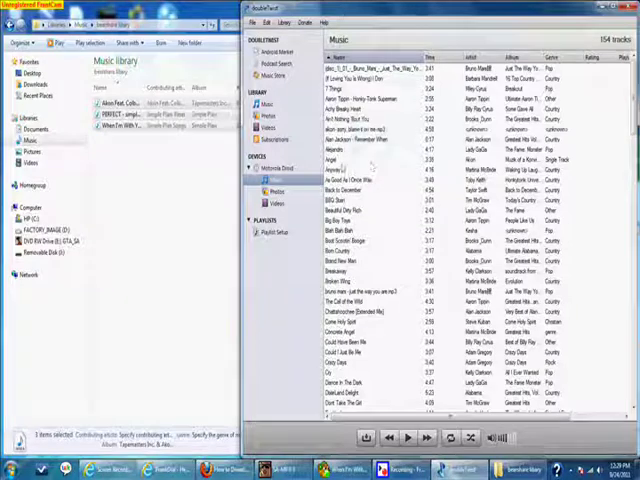
left_click(275, 168)
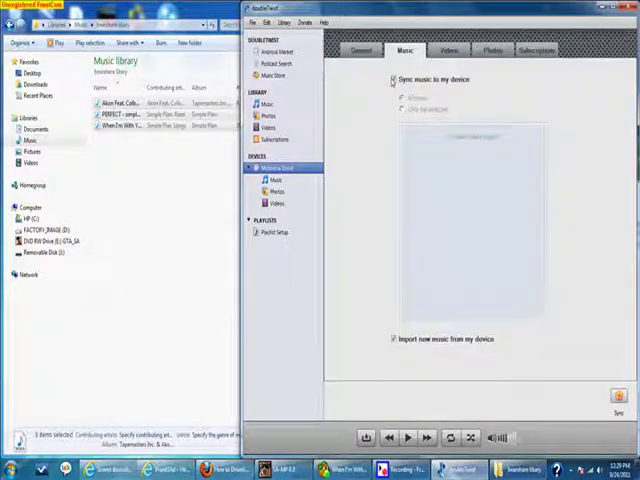
Enable music syncing, start then cancel a sync, and turn off importing new music.
left_click(392, 80)
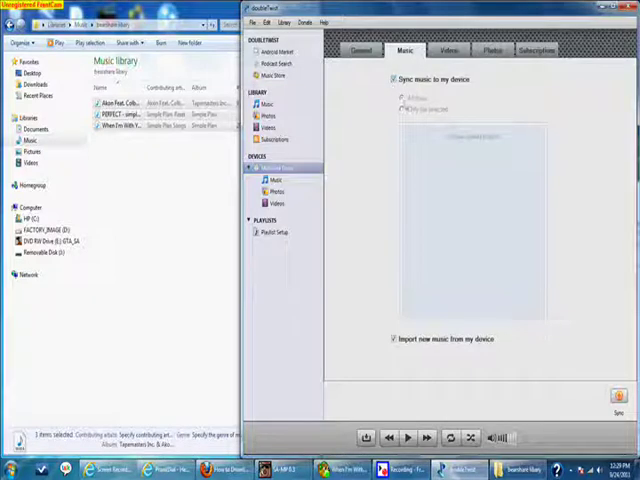
left_click(619, 397)
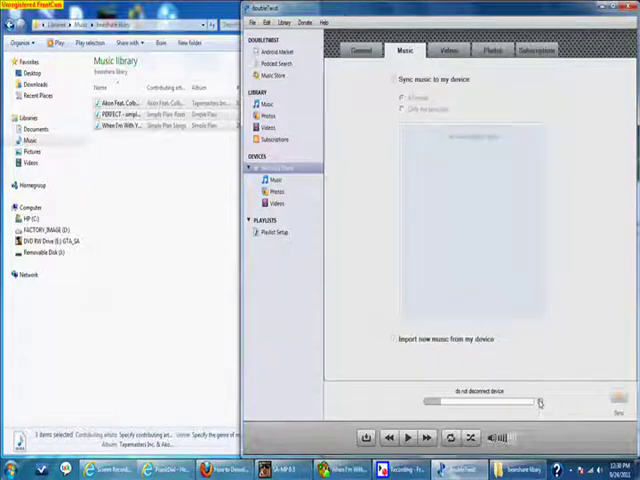
left_click(540, 402)
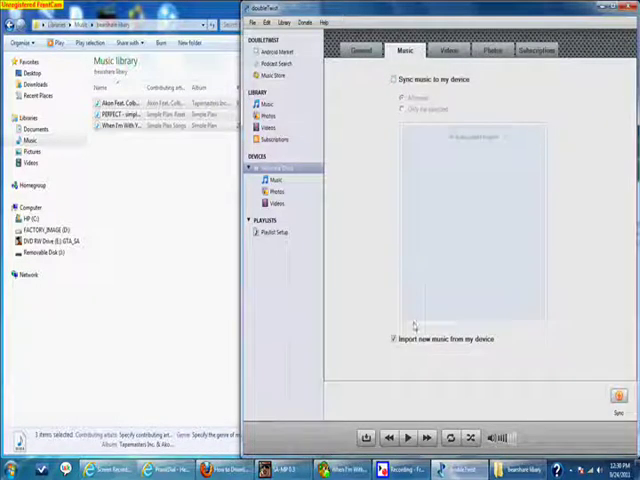
left_click(393, 339)
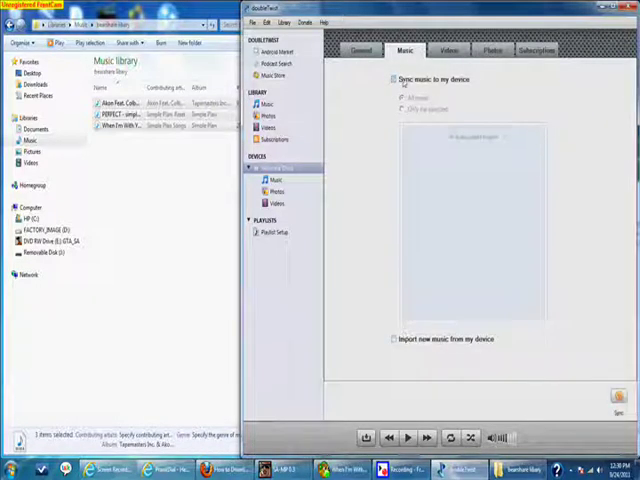
Browse the Droid's Videos, Photos and Subscriptions settings, ending on its General overview.
left_click(449, 51)
left_click(493, 51)
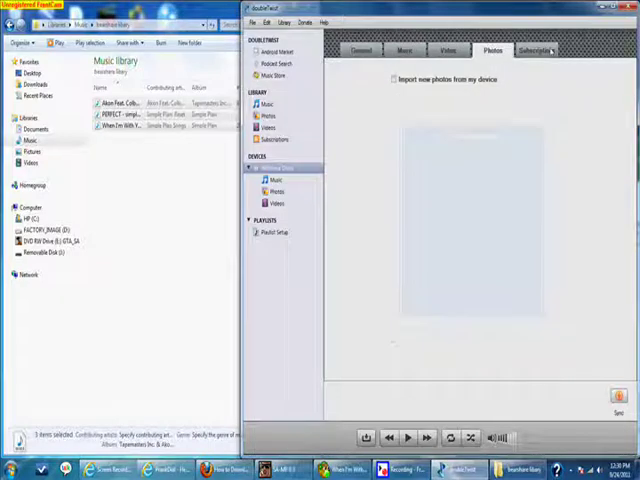
left_click(537, 51)
left_click(274, 168)
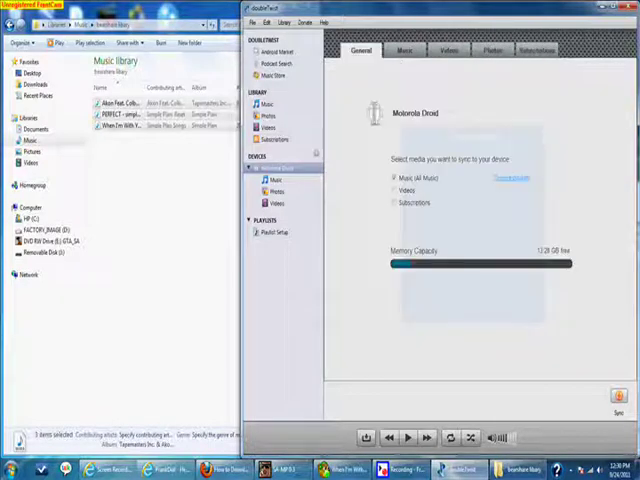
Add two BearShare songs to the doubleTwist library by dragging them in.
left_click(276, 180)
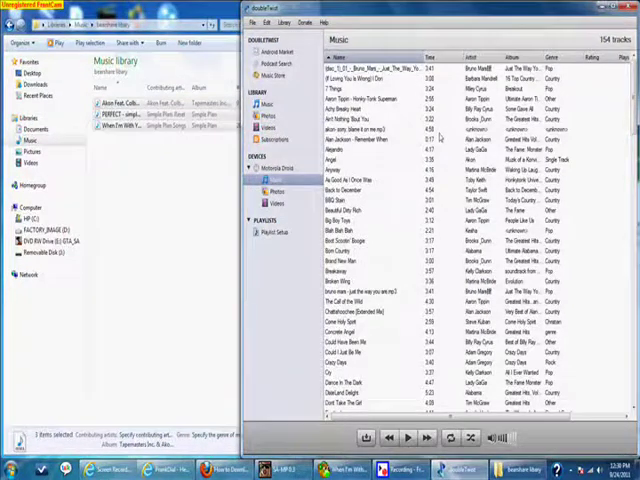
scroll(410, 180, "down", 5)
scroll(406, 200, "up", 5)
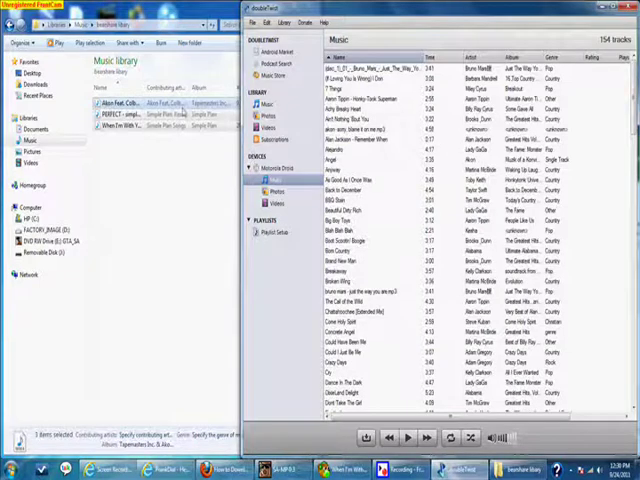
left_click(183, 118, "ctrl")
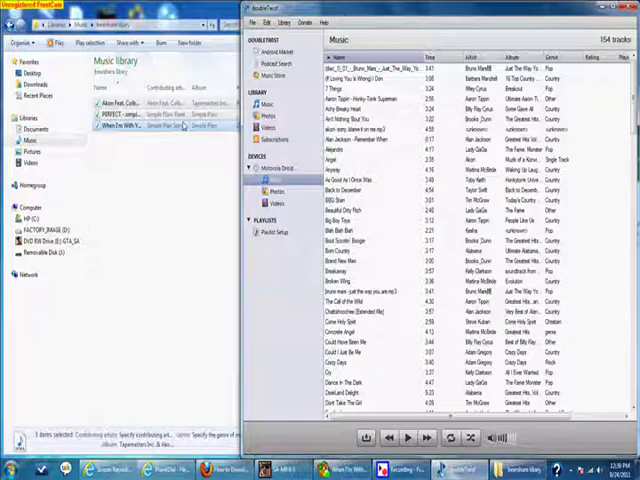
left_click_drag(183, 125, 428, 143)
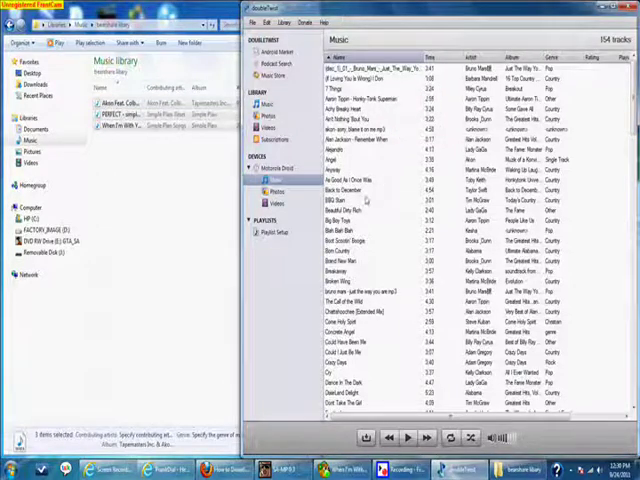
Turn on syncing All Music to the Motorola Droid and view its music sync options.
left_click(268, 168)
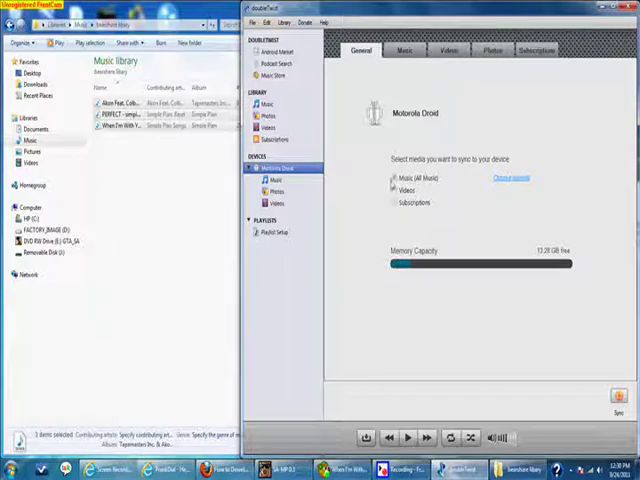
left_click(394, 178)
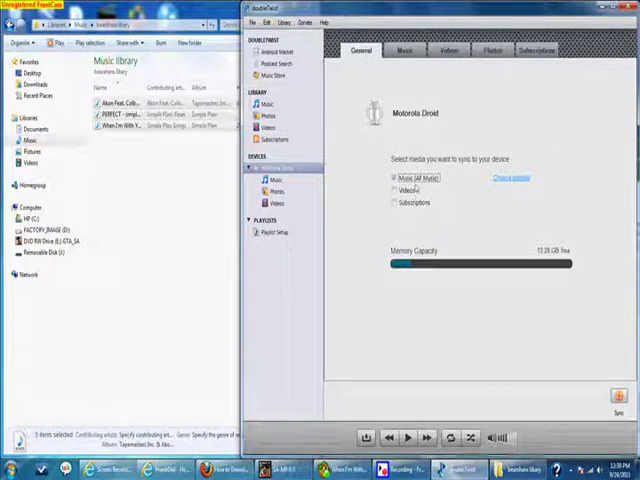
left_click(510, 179)
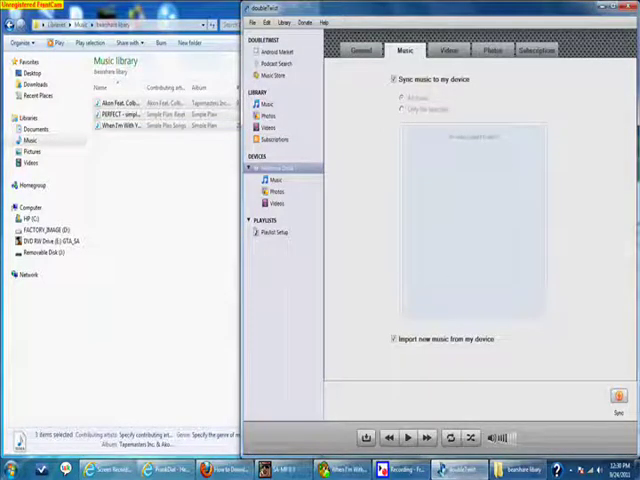
left_click(400, 469)
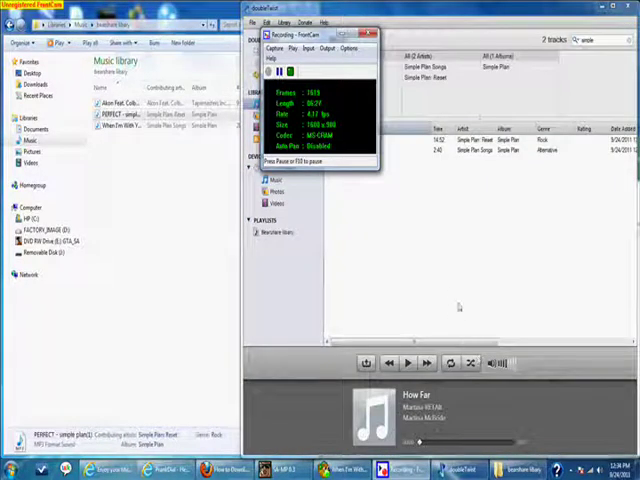
Sort music by name, drag both Simple Plan tracks toward Bearshare library, and open that playlist.
left_click(459, 307)
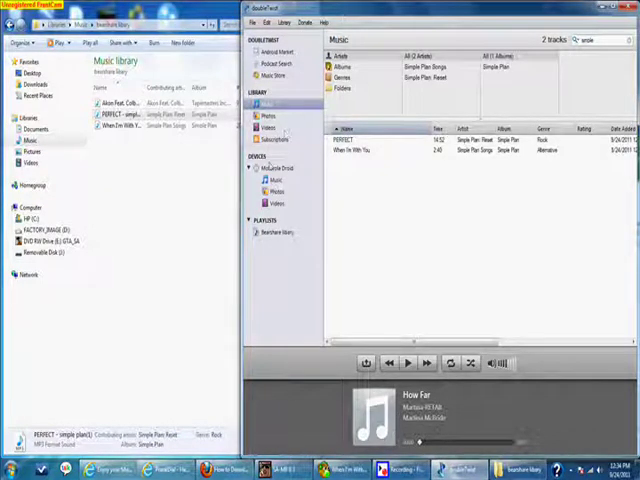
left_click(115, 103)
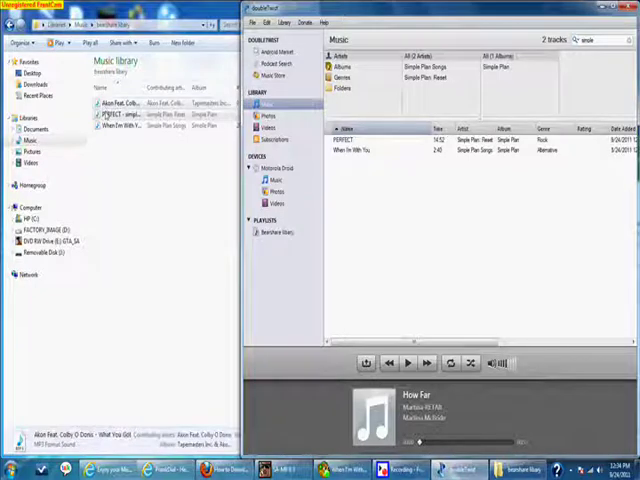
left_click(342, 140)
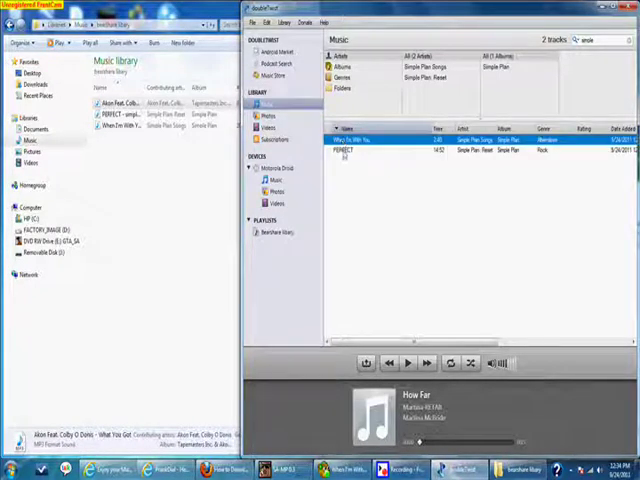
left_click(343, 150, "shift")
mouse_move(343, 150)
left_mouse_down()
mouse_move(350, 163)
mouse_move(322, 208)
mouse_move(287, 236)
left_mouse_up()
left_click(276, 232)
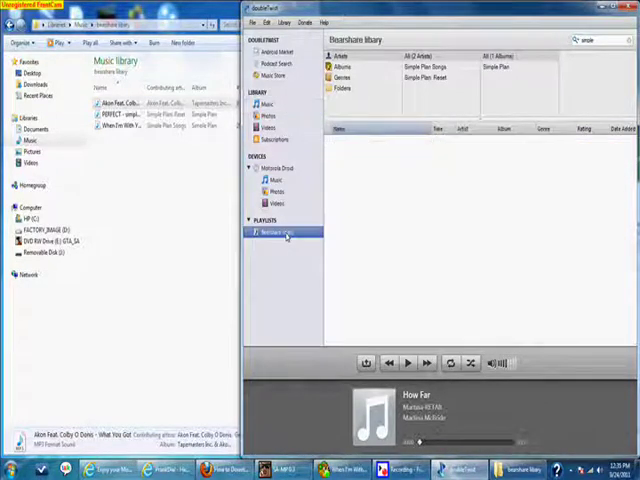
Set the Droid to sync only the Bearshare library playlist and run the sync.
left_click(276, 168)
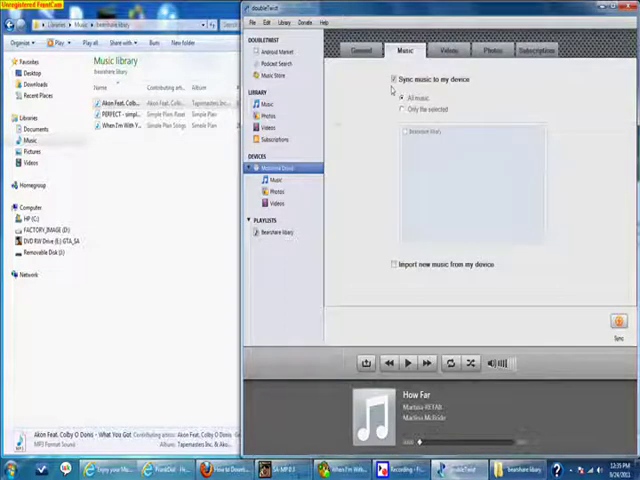
left_click(393, 79)
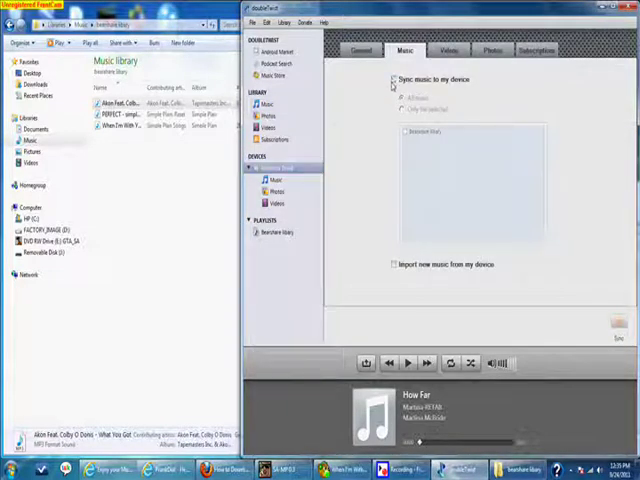
left_click(393, 79)
left_click(401, 109)
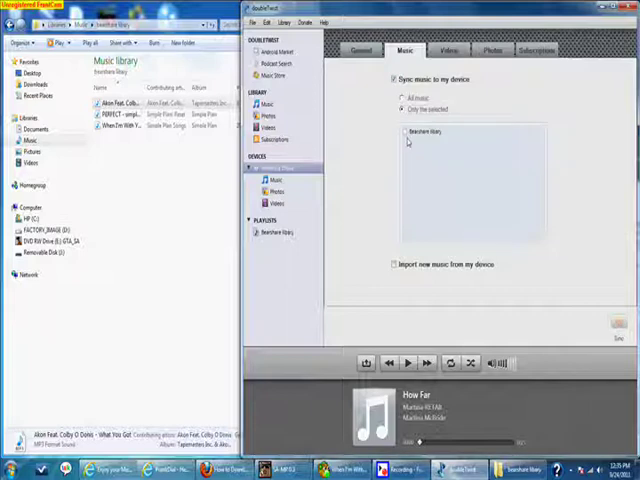
left_click(405, 131)
left_click(619, 324)
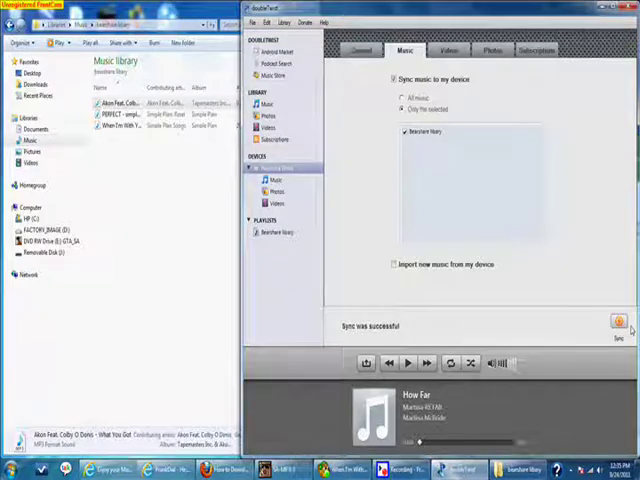
key("super")
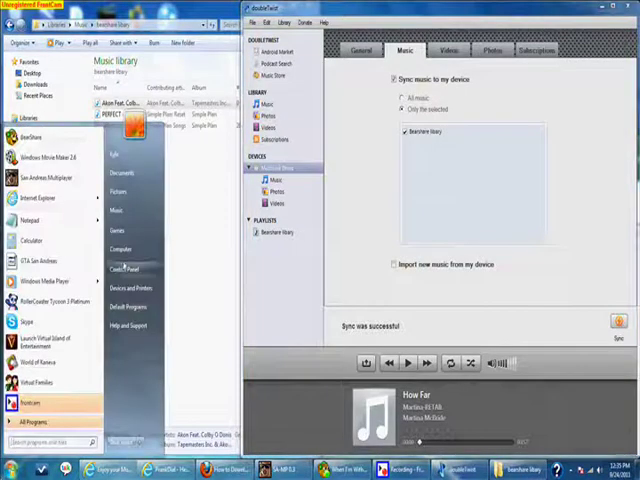
Open the phone's removable disk in Explorer, stretching the window to full height.
key("Escape")
key("super+e")
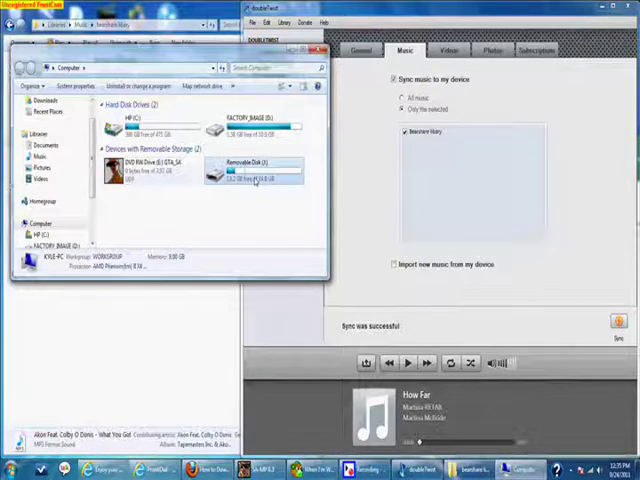
double_click(255, 178)
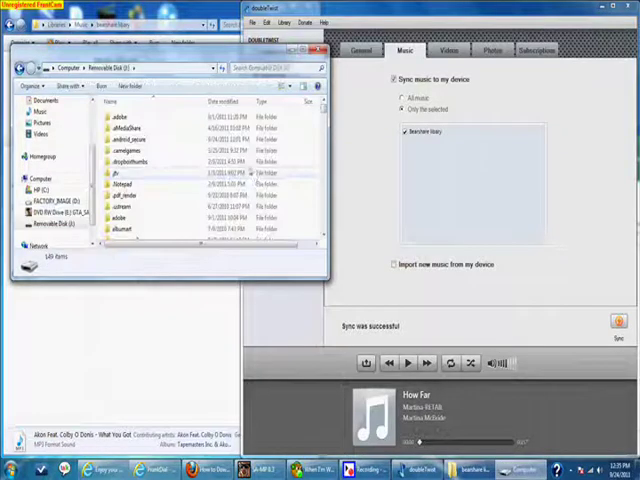
left_click_drag(130, 46, 120, 0)
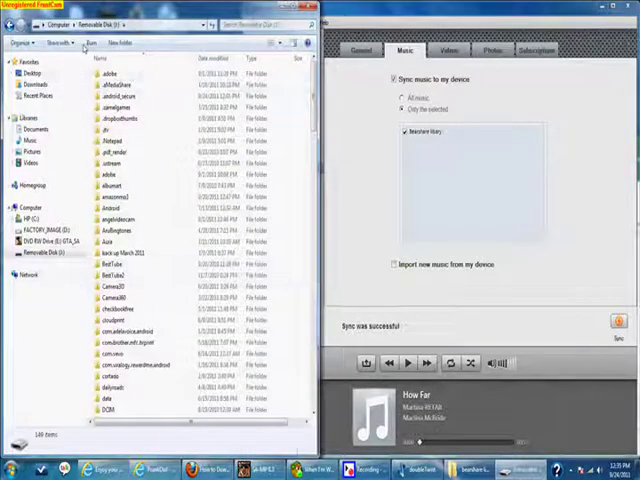
left_click(60, 24)
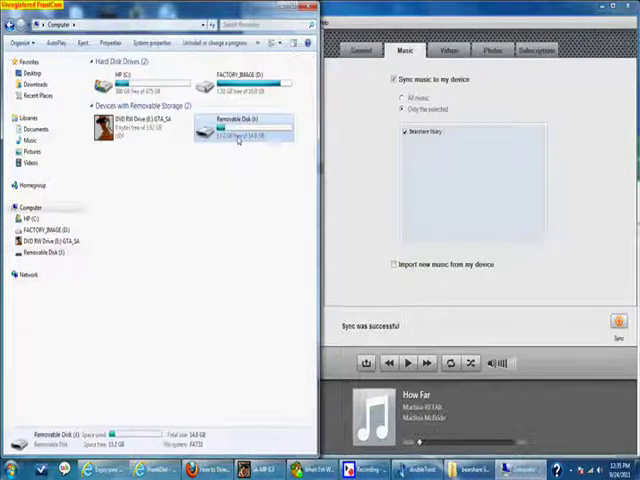
double_click(239, 132)
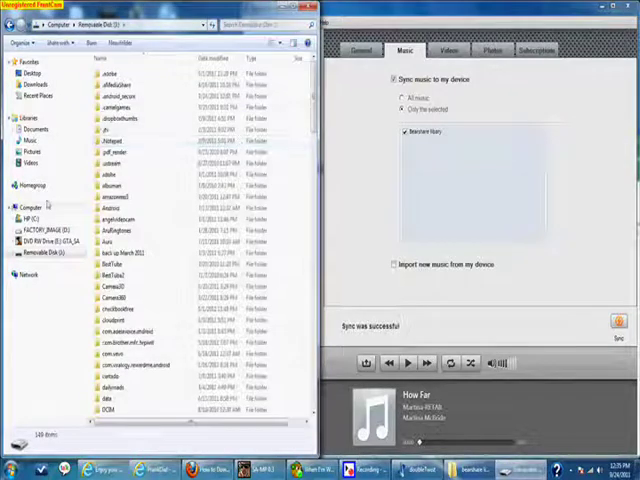
Look inside the DCIM and media folders on the phone drive, then return to its top level.
left_click(120, 330)
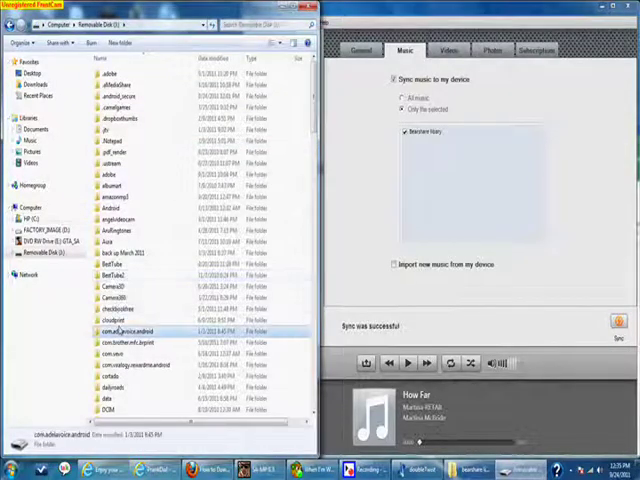
scroll(120, 330, "down", 1)
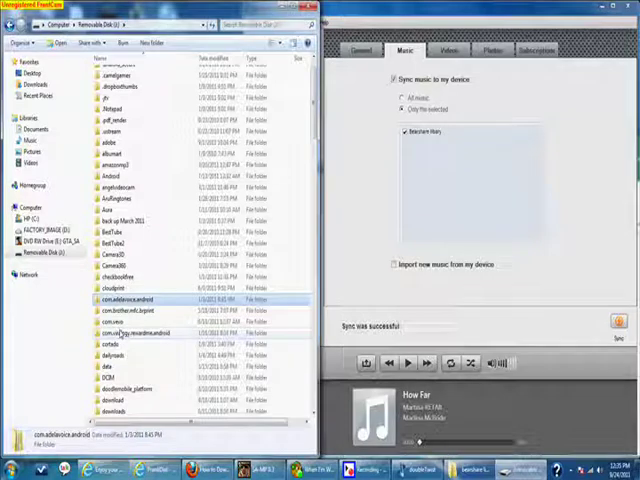
scroll(120, 340, "down", 1)
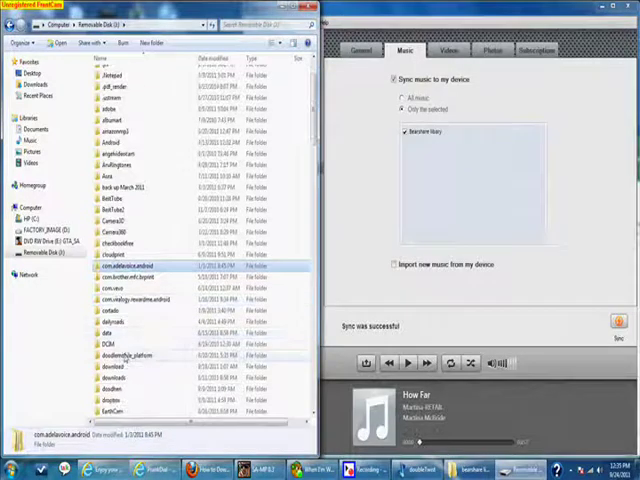
double_click(110, 344)
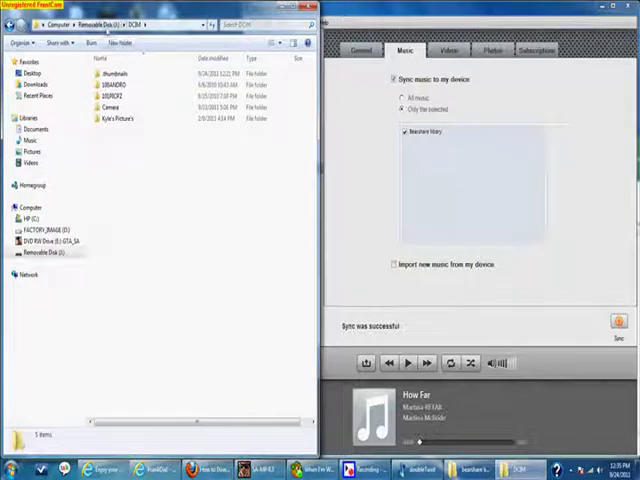
key("BackSpace")
scroll(117, 367, "down", 1)
left_click(112, 411)
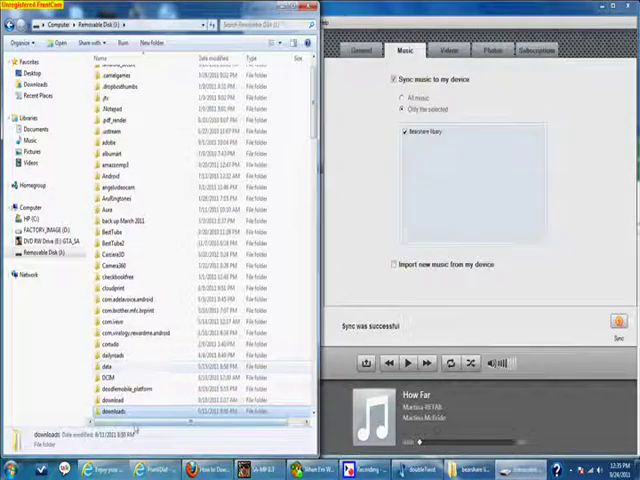
key("Down")
key("Down")
key("Down")
key("Down")
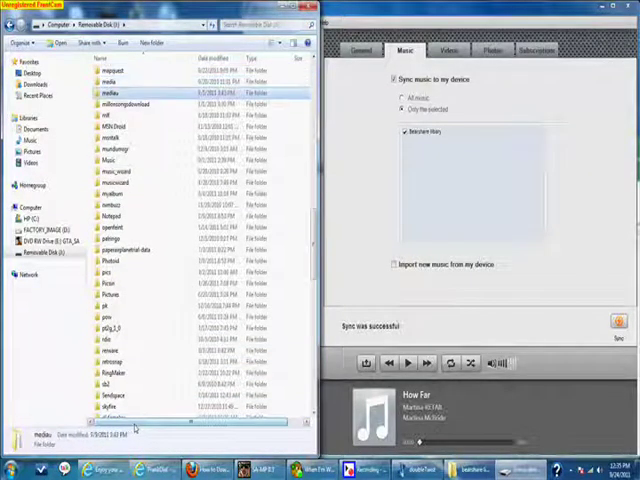
key("Return")
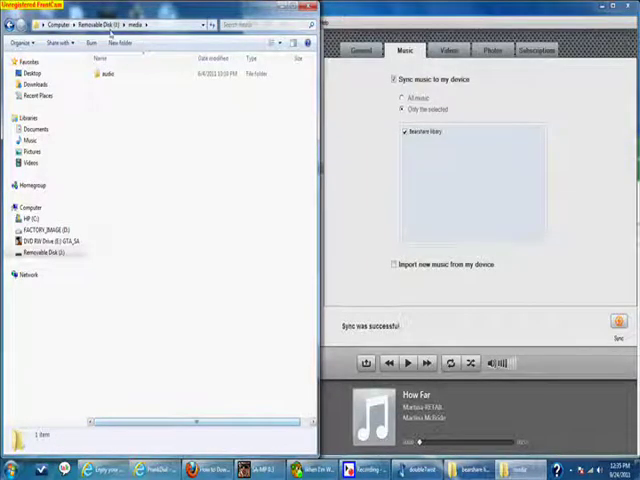
left_click(90, 24)
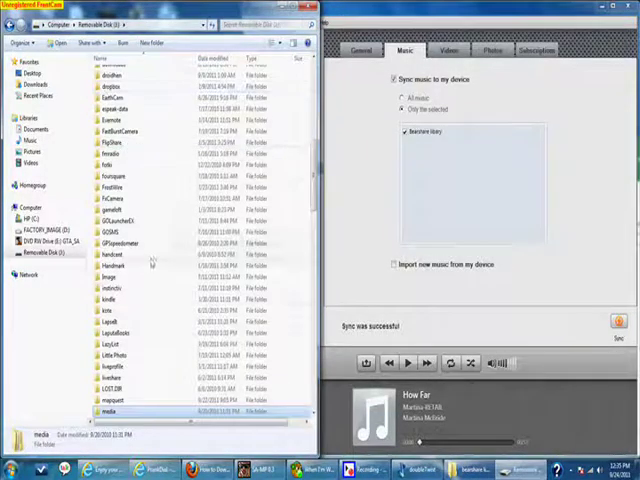
scroll(163, 330, "down", 3)
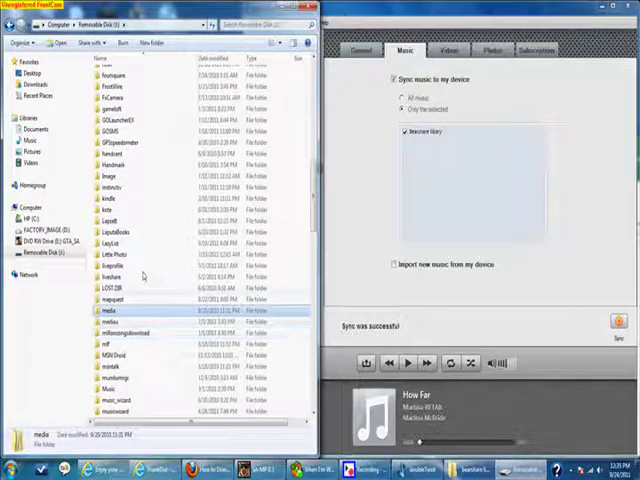
scroll(161, 333, "down", 3)
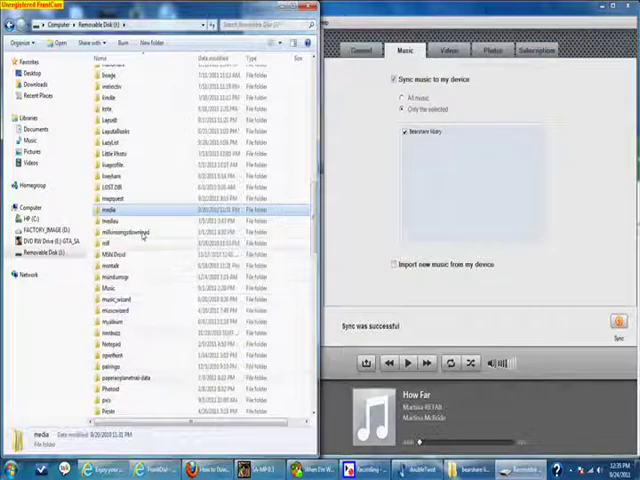
Open the phone's Music folder and view properties of the akon 'Sorry, Blame It On Me' file.
double_click(108, 288)
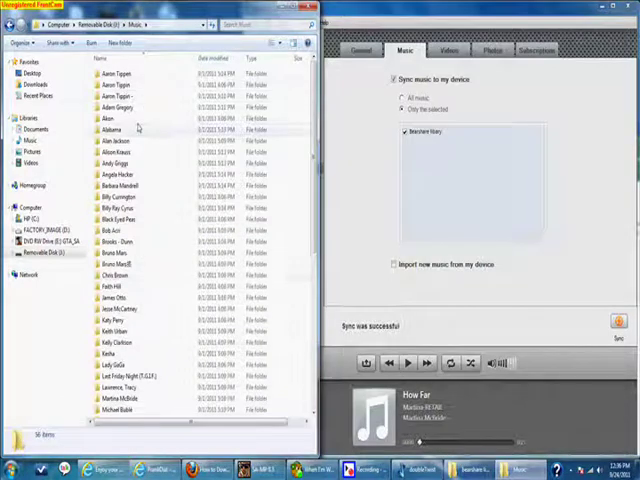
scroll(128, 185, "down", 4)
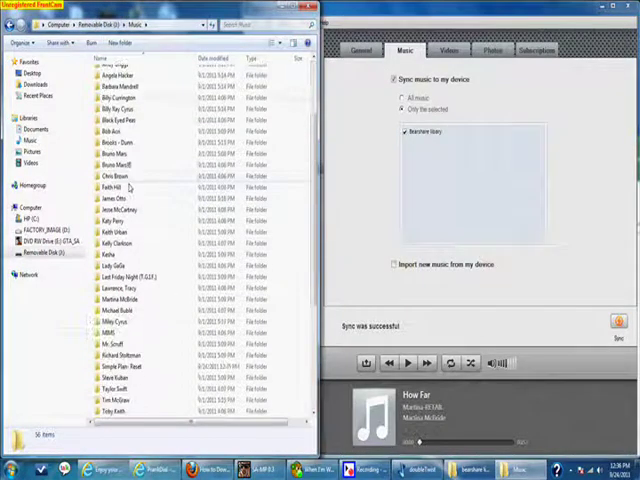
scroll(143, 265, "down", 4)
scroll(200, 350, "down", 2)
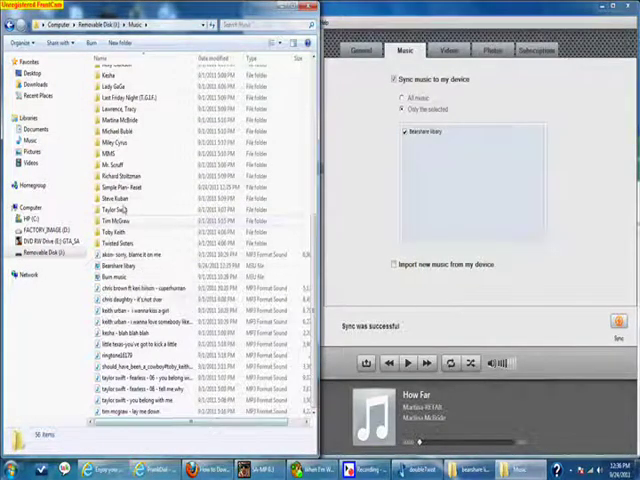
scroll(130, 210, "up", 3)
scroll(141, 208, "up", 2)
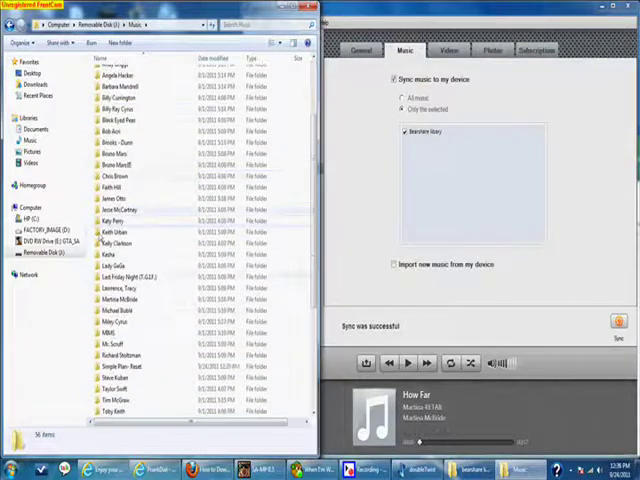
scroll(141, 208, "down", 4)
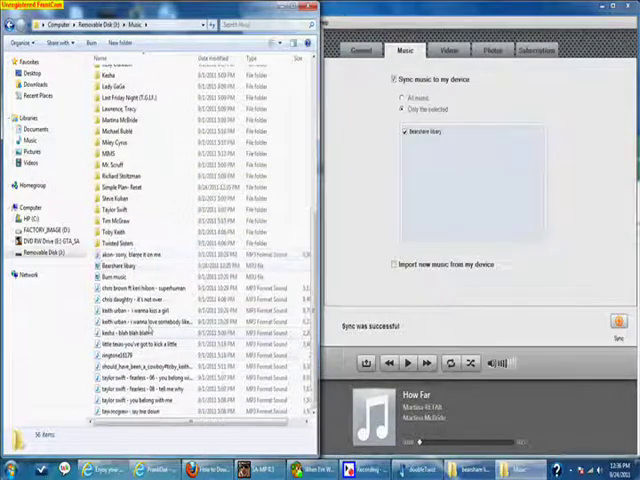
left_click(130, 254)
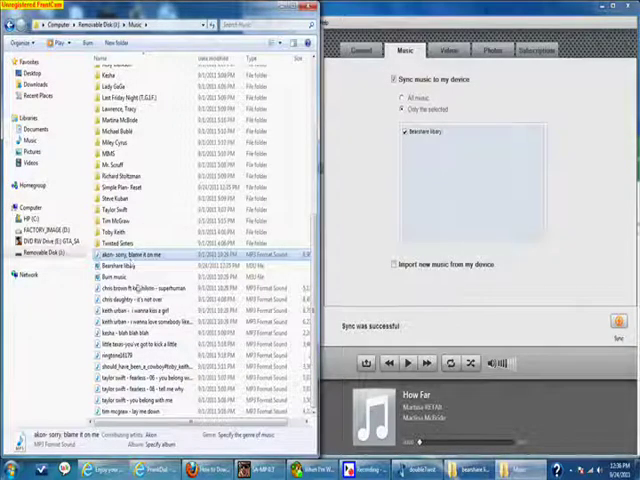
right_click(133, 257)
left_click(155, 441)
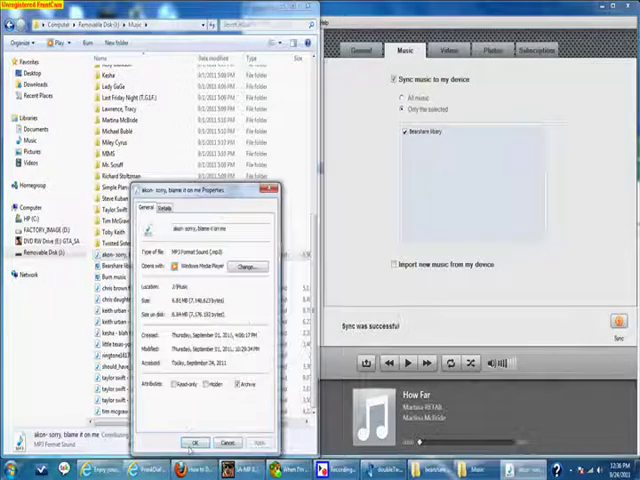
Close the properties and navigate back up to the Computer drives overview.
left_click(193, 440)
left_click(348, 267)
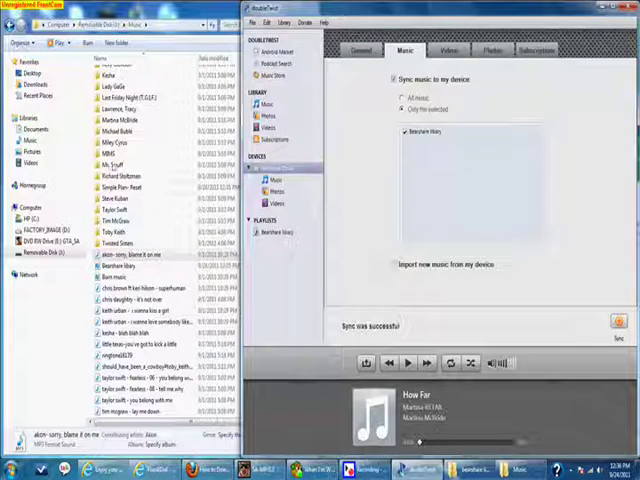
left_click(95, 24)
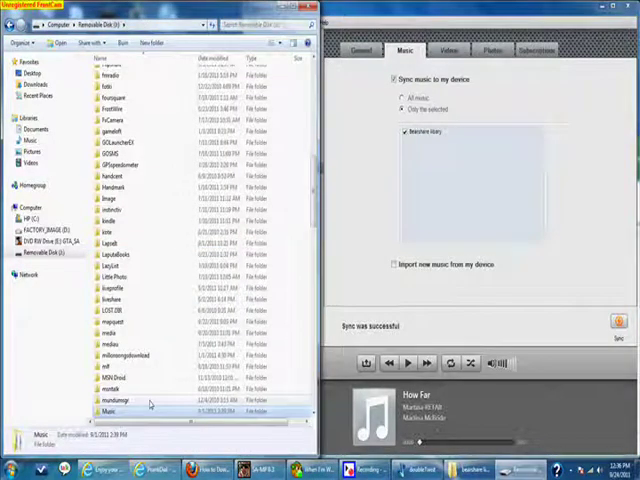
key("BackSpace")
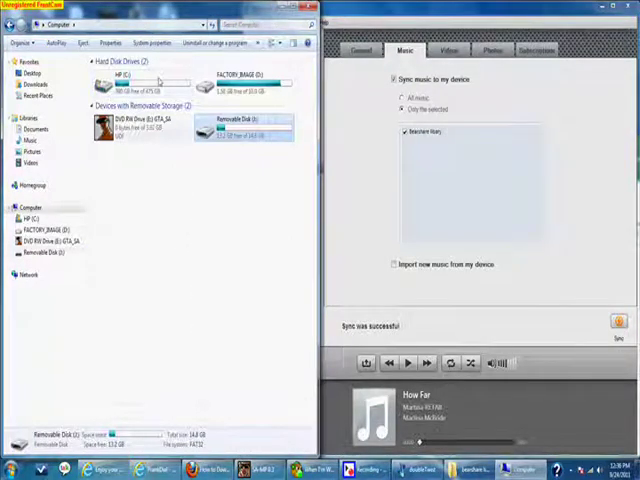
left_click(410, 230)
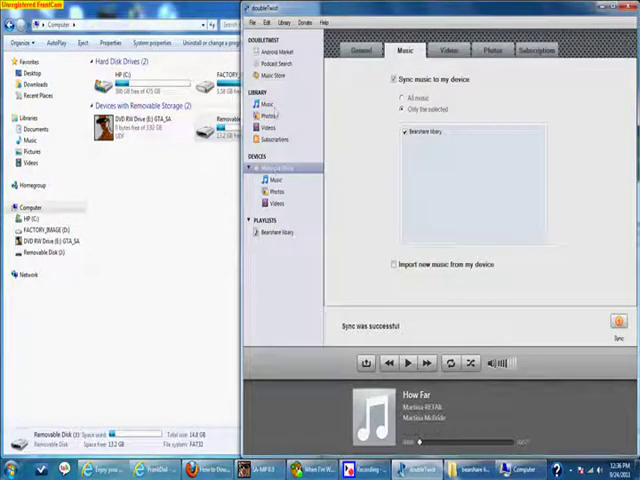
Drag BearShare songs into the music library, select the Angel result, and open the BearShare playlist.
left_click(268, 103)
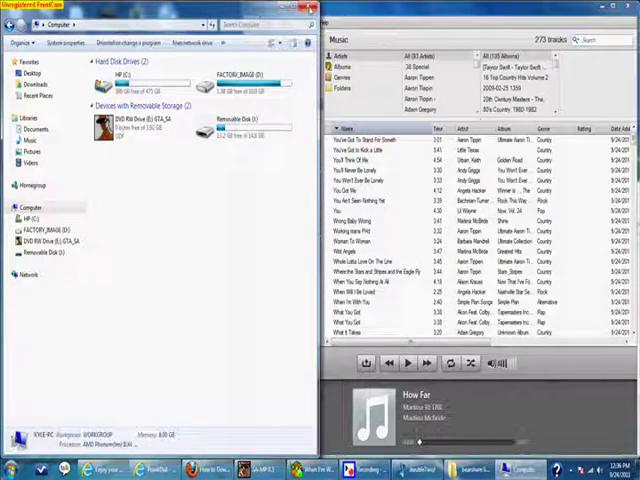
left_click(29, 140)
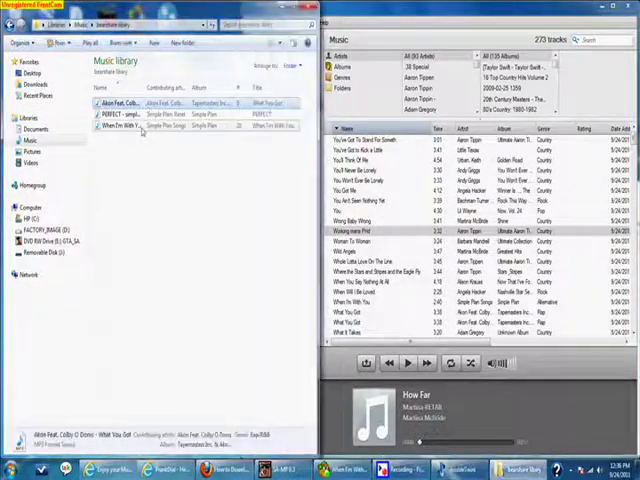
mouse_move(120, 105)
left_mouse_down()
mouse_move(448, 228)
mouse_move(460, 240)
left_mouse_up()
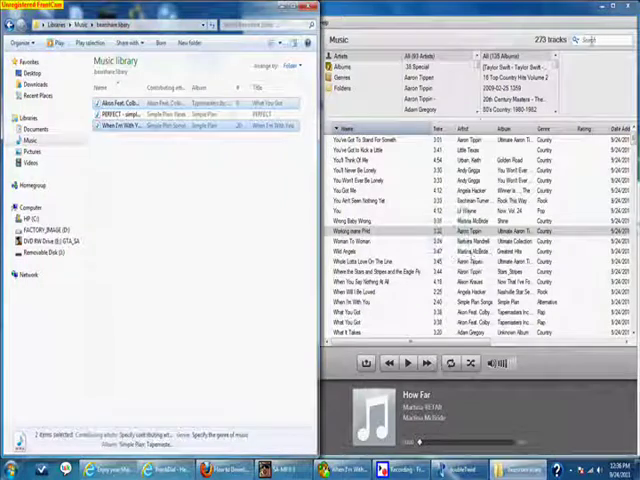
left_click(600, 50)
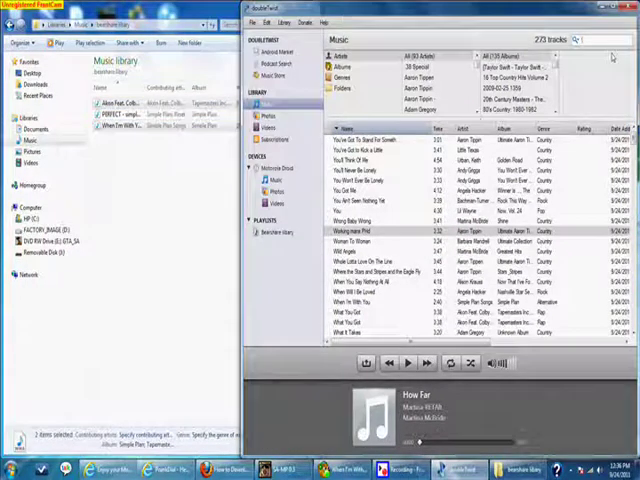
type("akon")
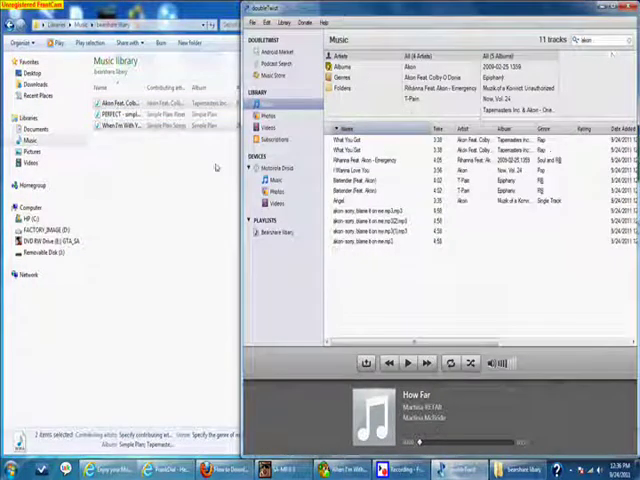
left_click(380, 200)
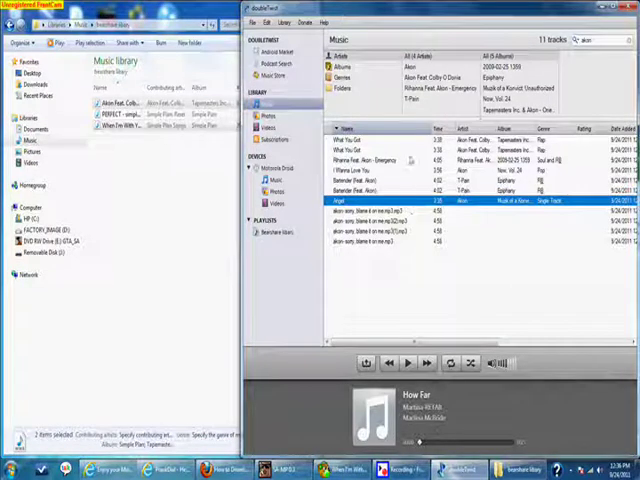
mouse_move(150, 104)
left_mouse_down()
mouse_move(515, 268)
mouse_move(505, 270)
left_mouse_up()
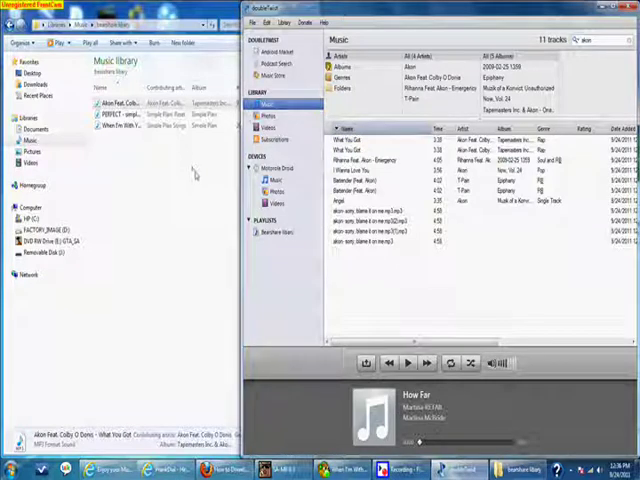
left_click(278, 232)
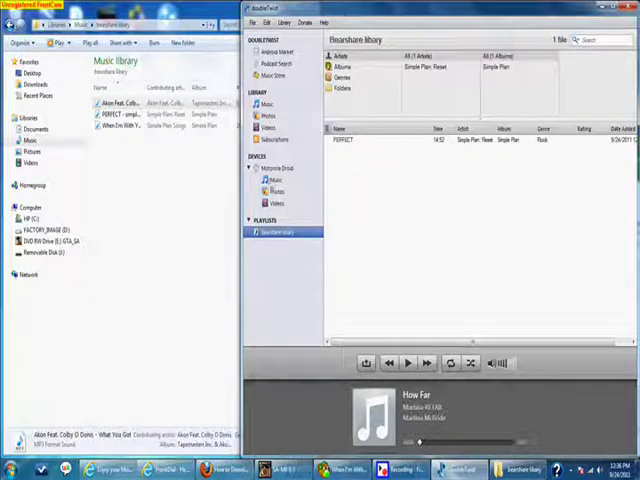
Check the Motorola Droid's sync page, then show the full 274-track music library.
left_click(267, 104)
left_click(280, 168)
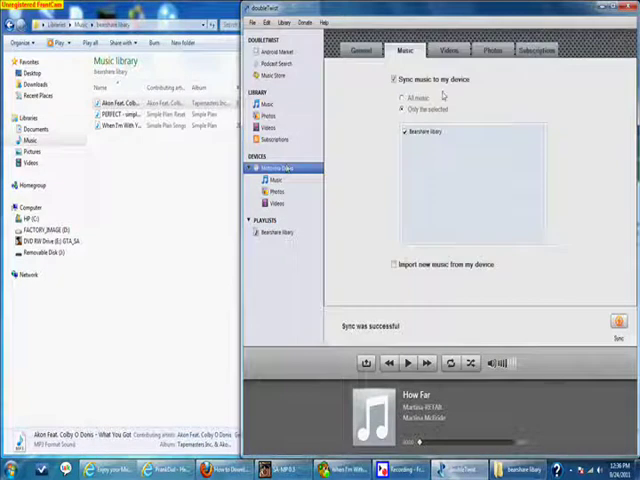
left_click(267, 104)
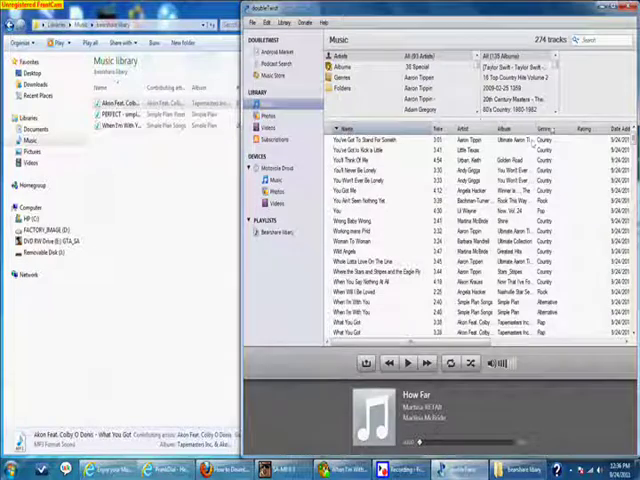
left_click(410, 466)
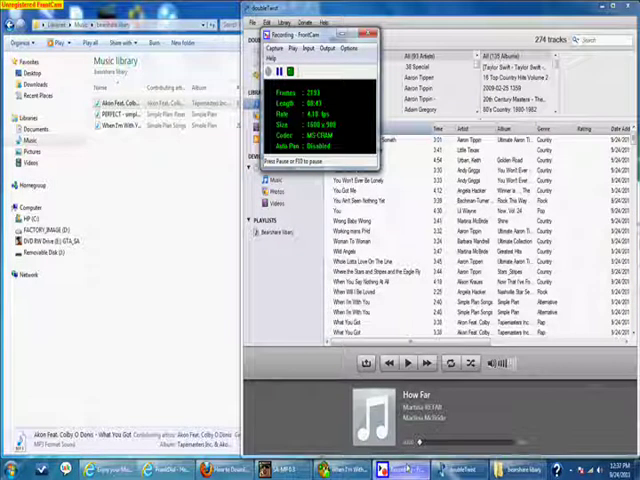